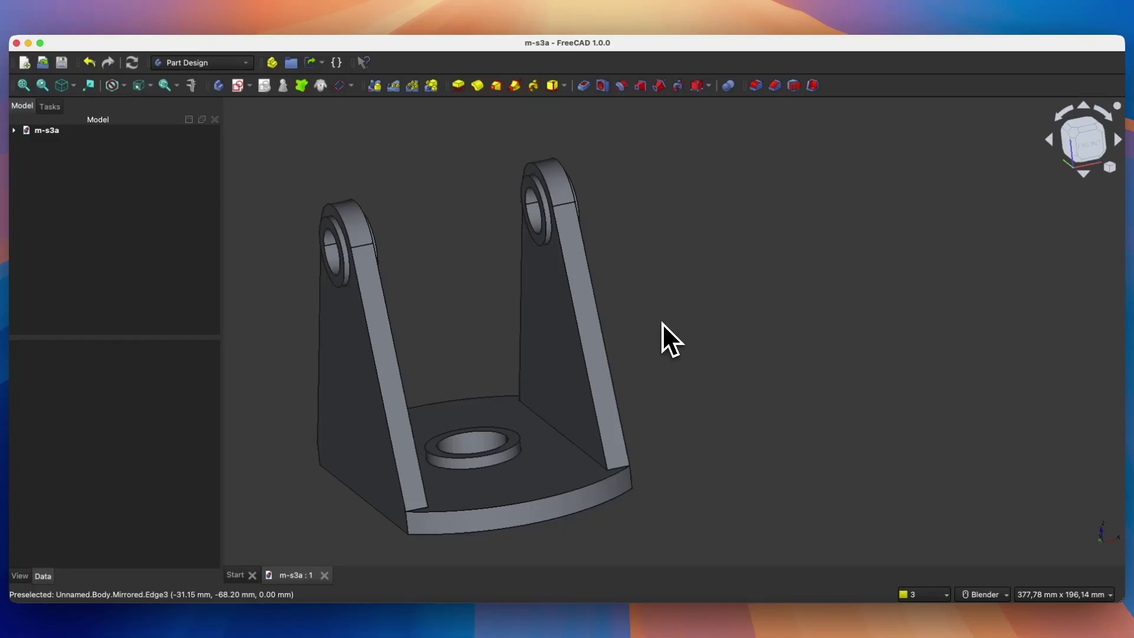
Turn the bracket to the front view, then close the m-s3a document.
key(1)
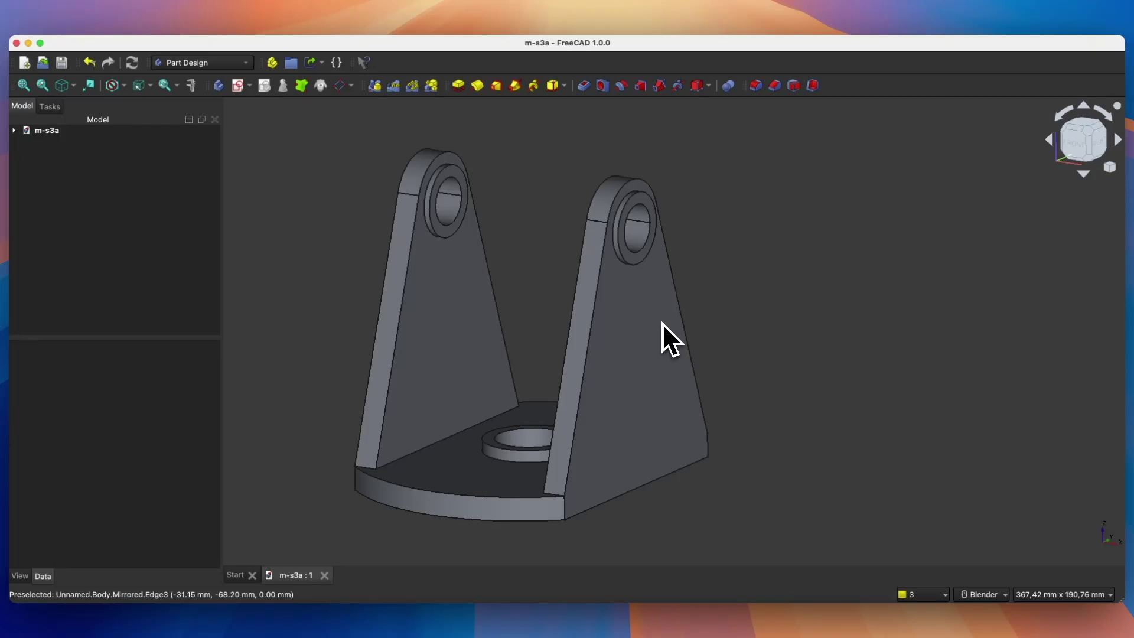
key(super+w)
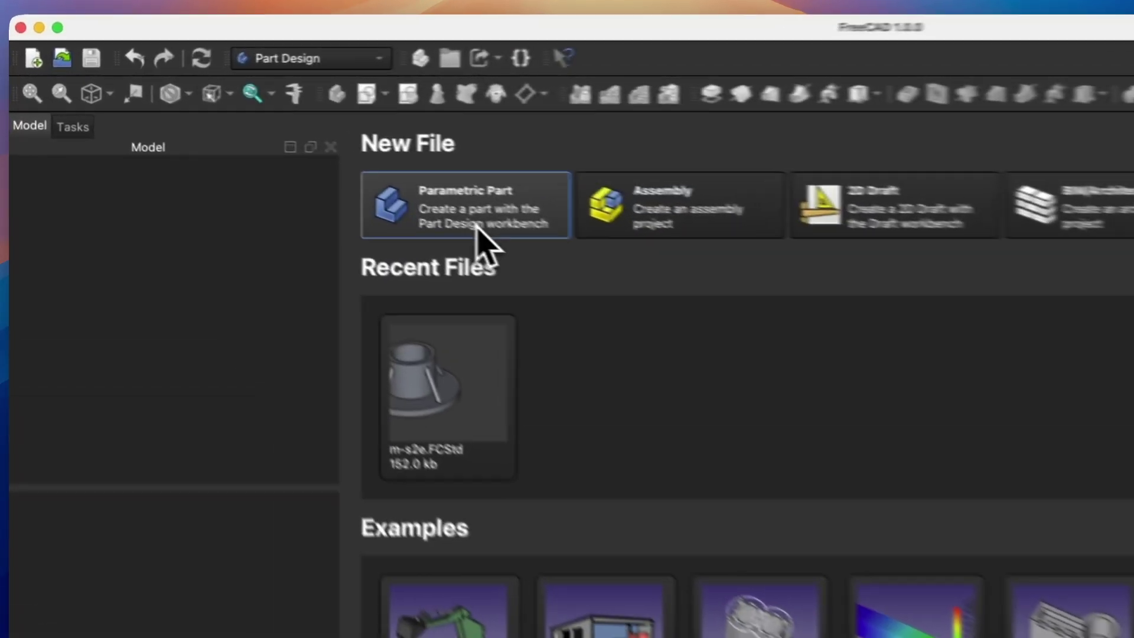
Create a Parametric Part with a Body and start a sketch on the XY plane.
click(307, 169)
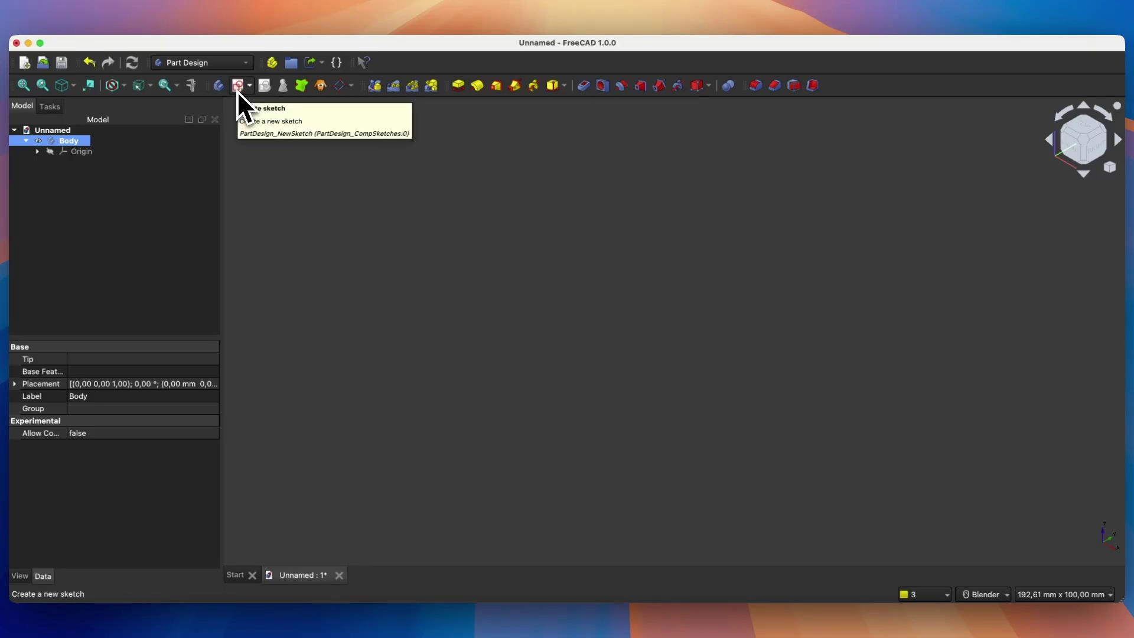
click(238, 87)
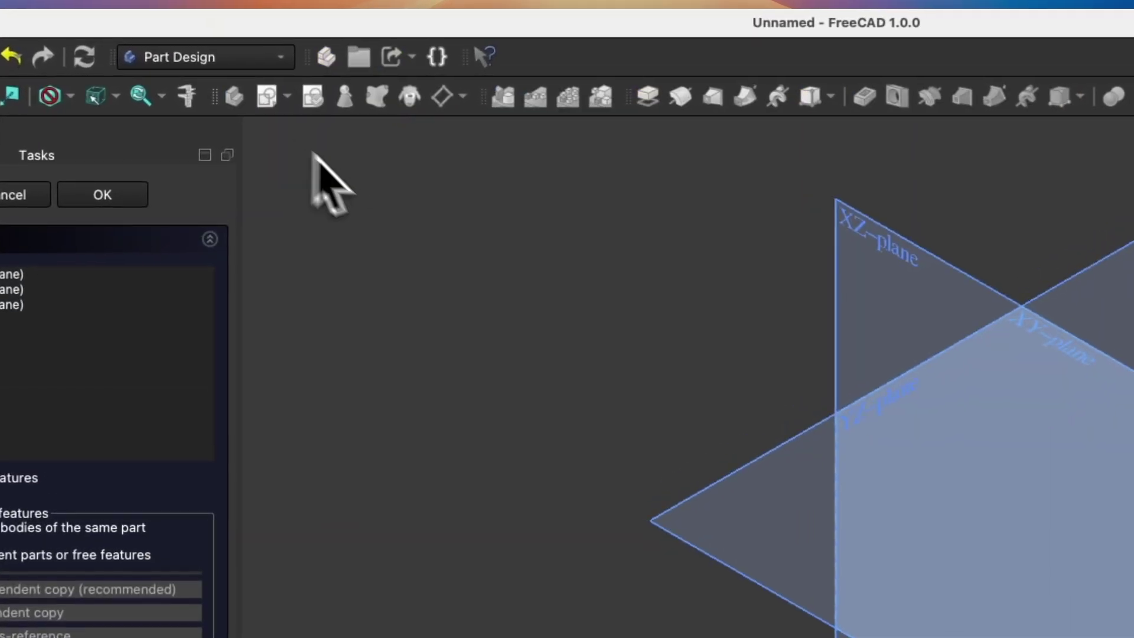
middle_drag(514, 301, 587, 397)
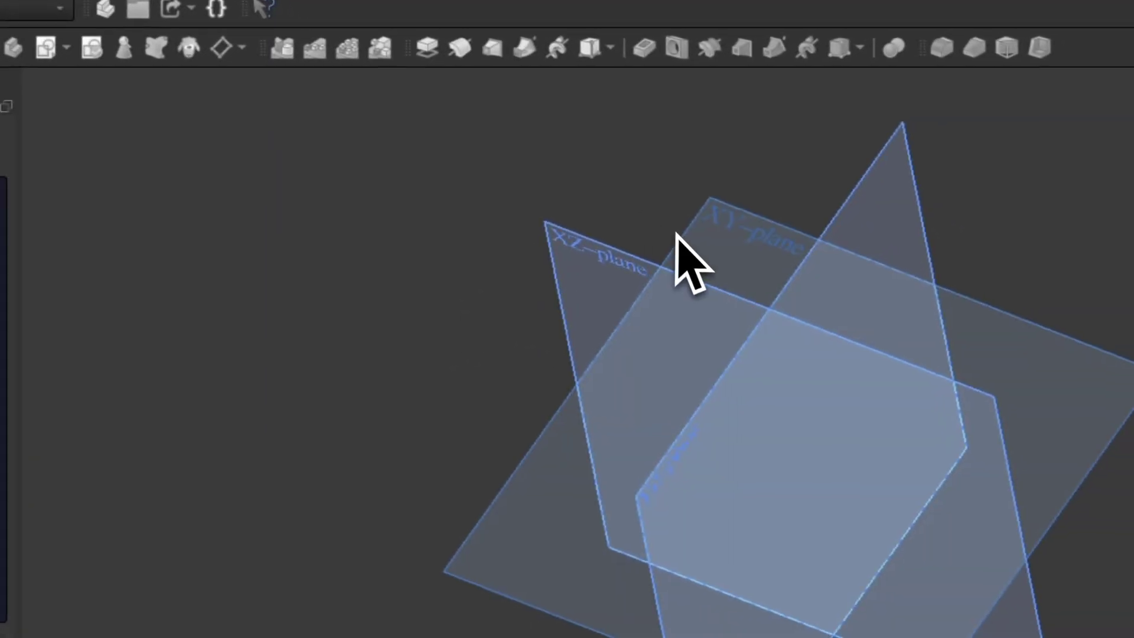
click(724, 223)
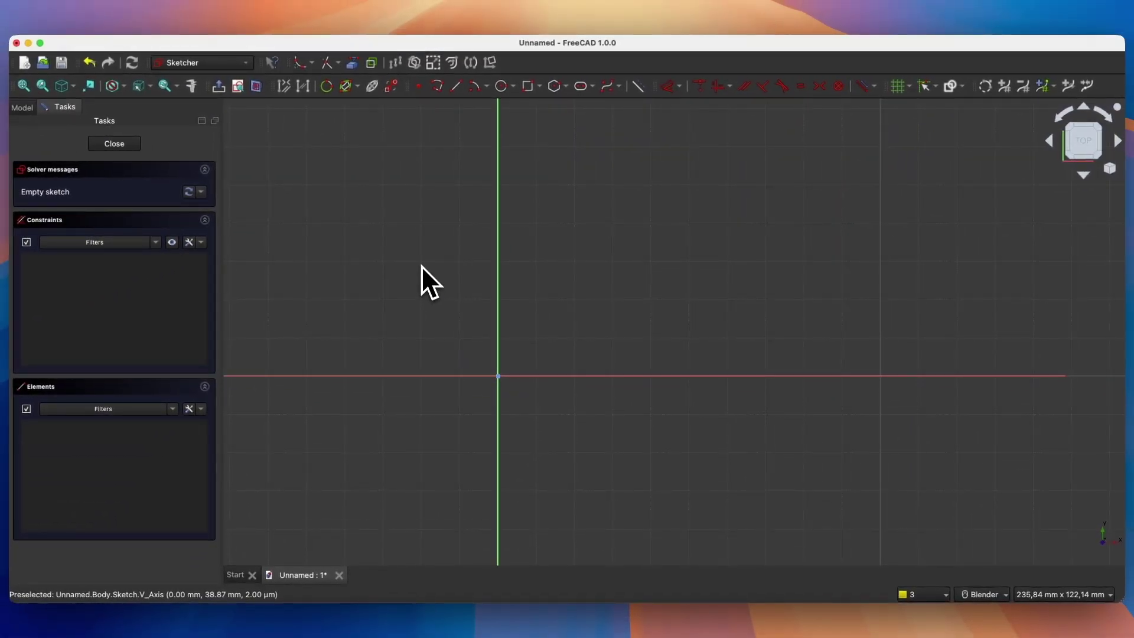
Draw a 150 mm circle and a 30 mm inner circle, both centred on the origin.
click(501, 89)
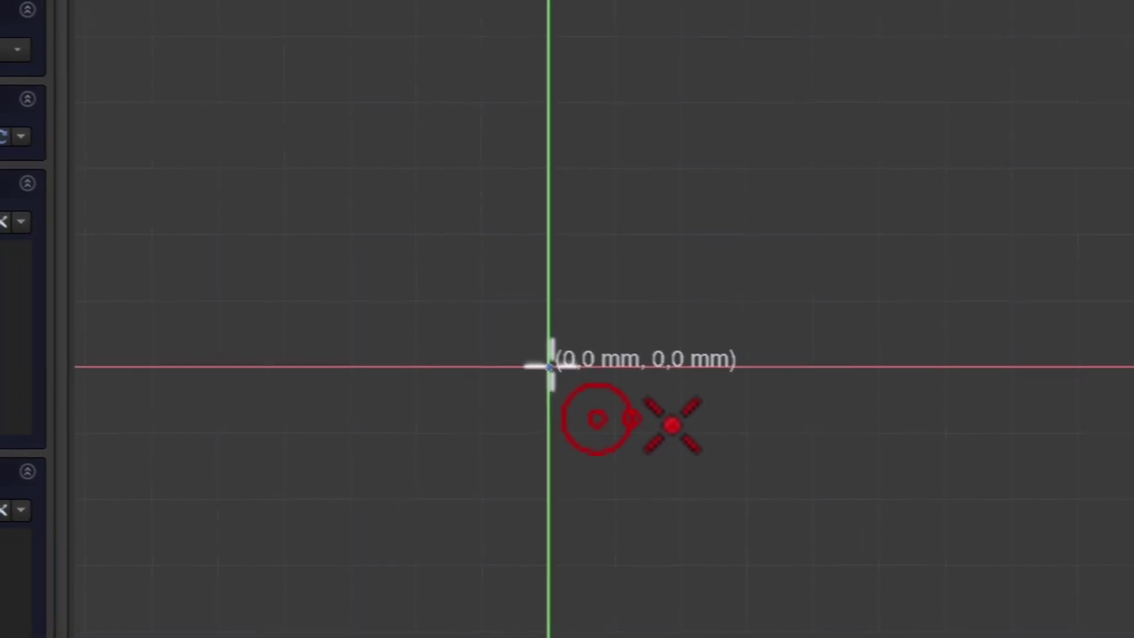
click(560, 368)
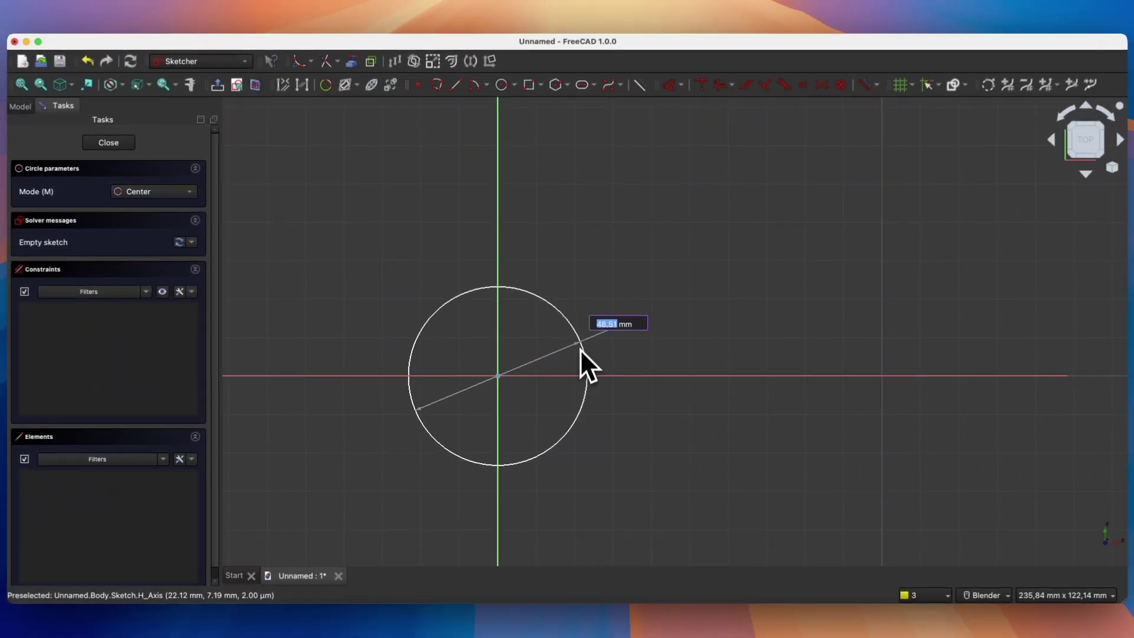
text(150)
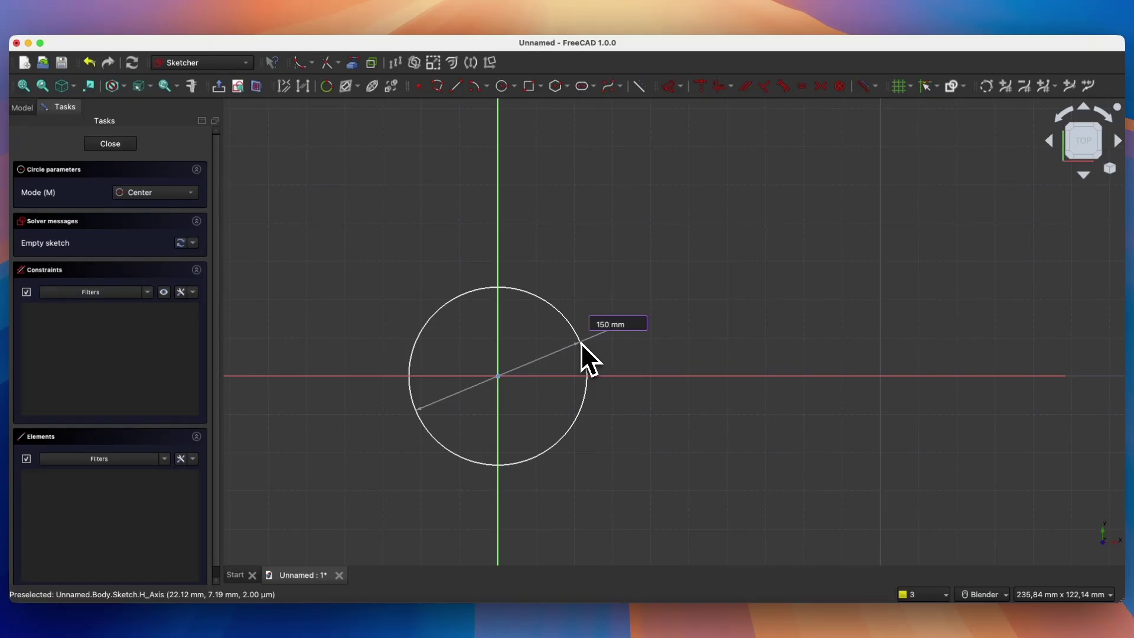
key(Return)
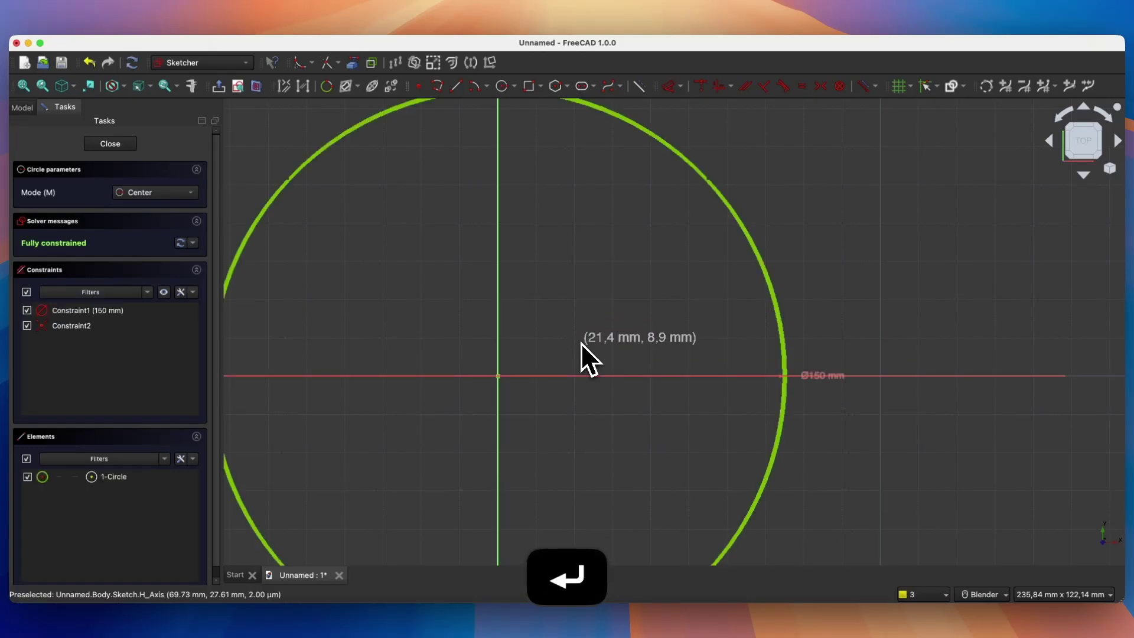
scroll(544, 333, down, 4)
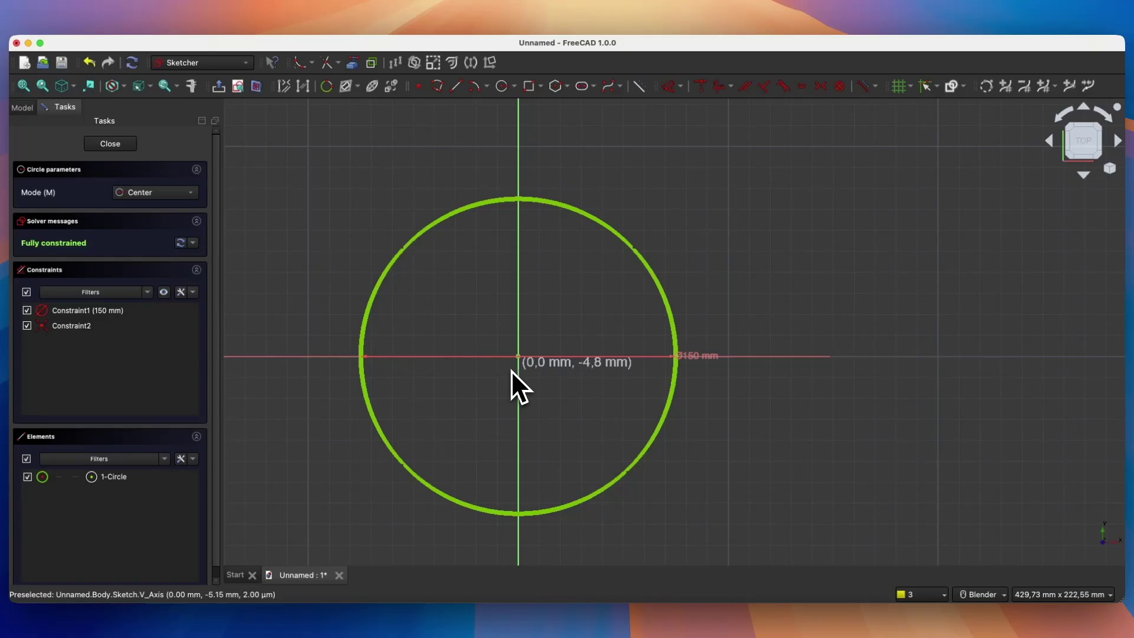
click(518, 356)
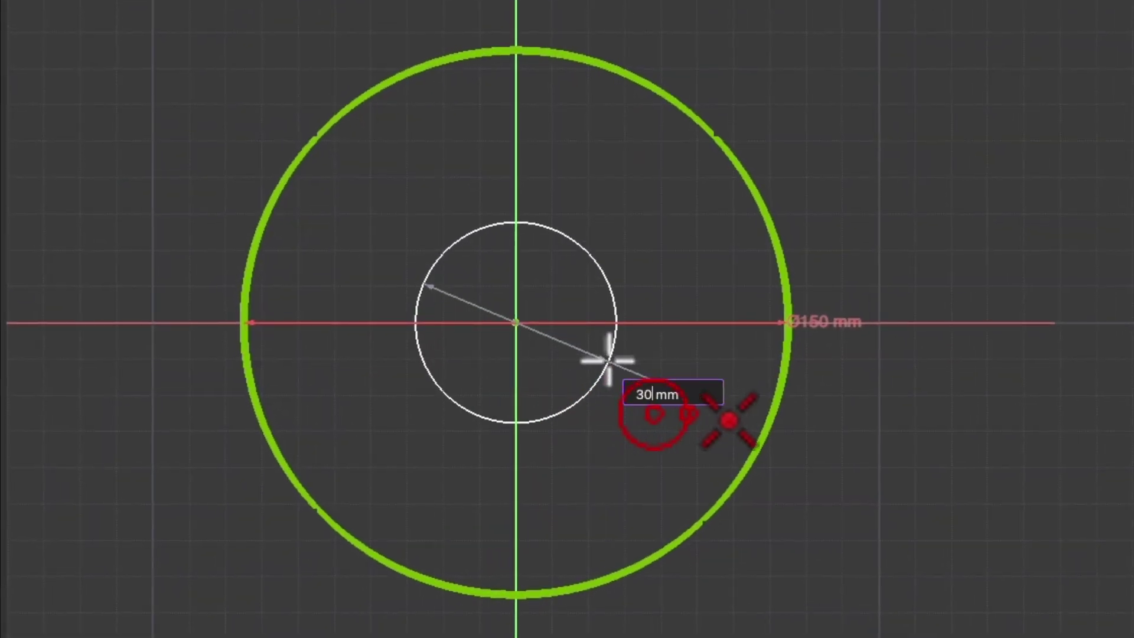
key(Return)
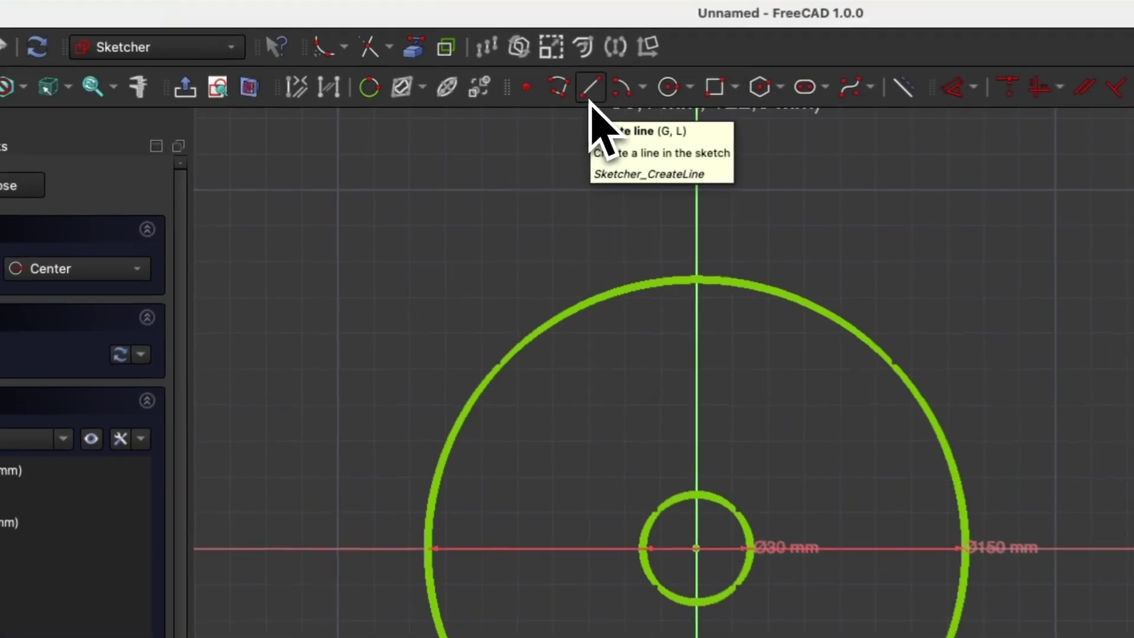
Draw two vertical chords across the 150 mm circle, either side of the 30 mm circle.
click(592, 100)
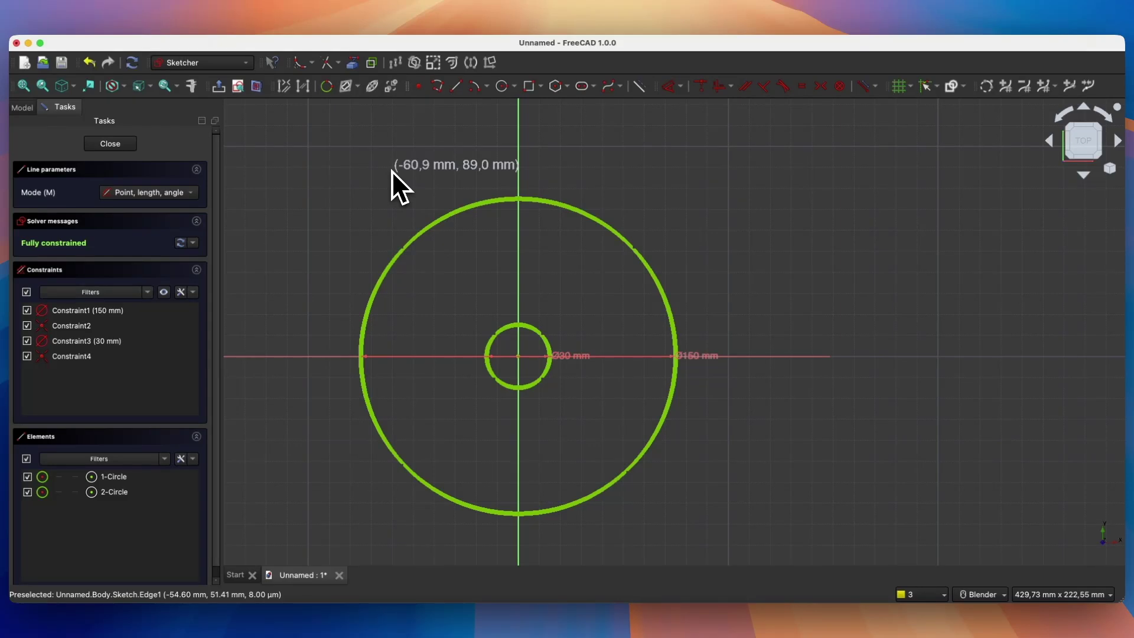
click(416, 238)
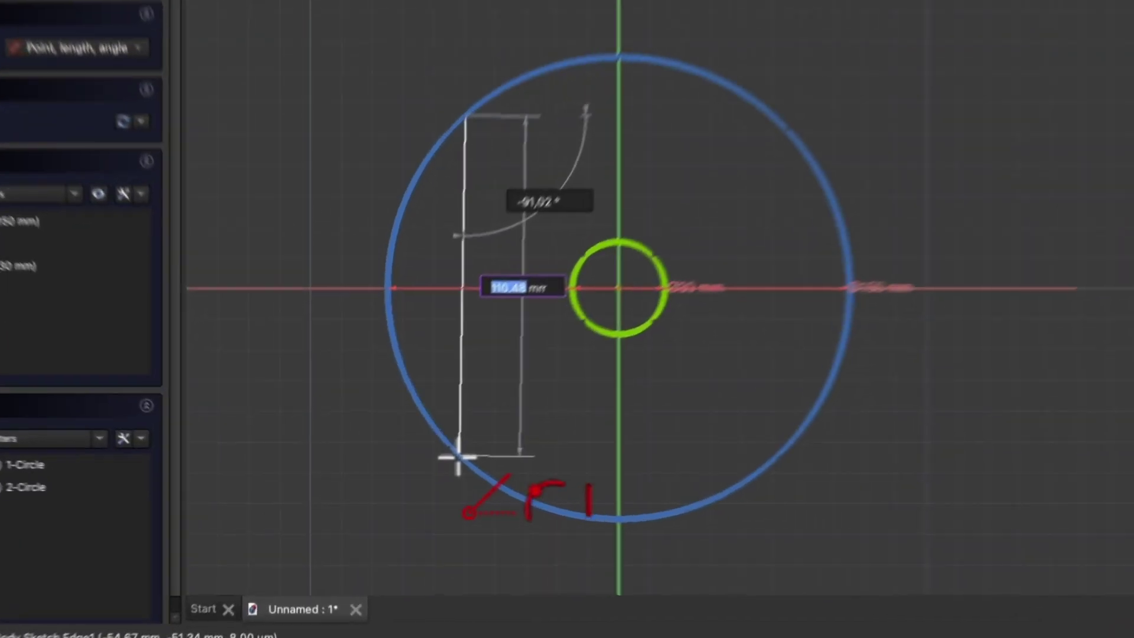
click(407, 468)
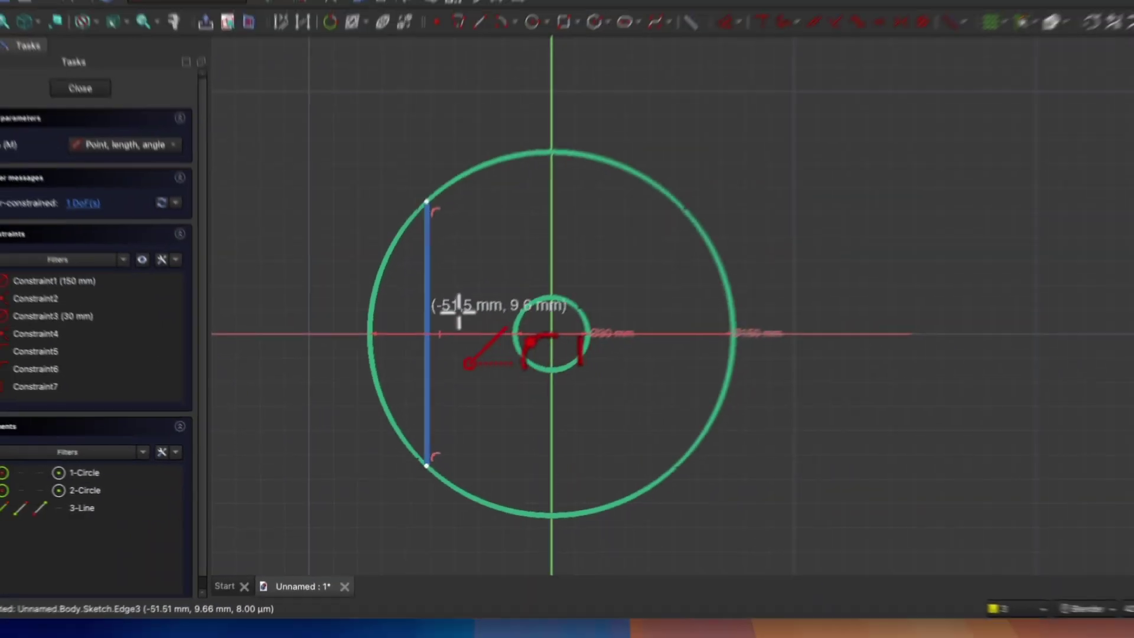
scroll(411, 458, up, 5)
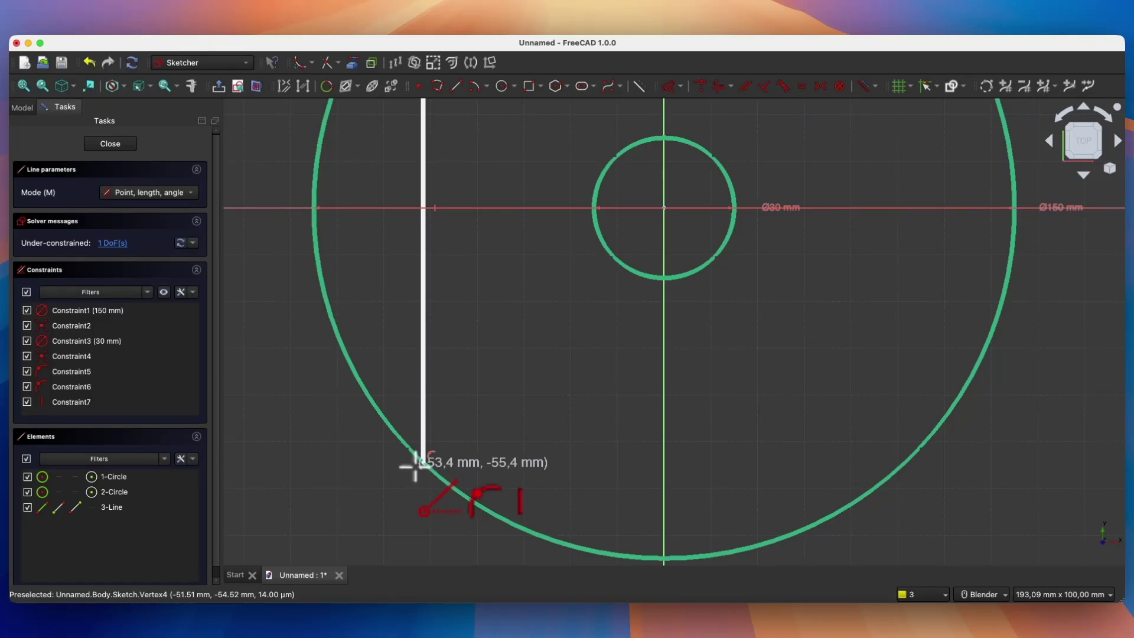
scroll(415, 467, down, 5)
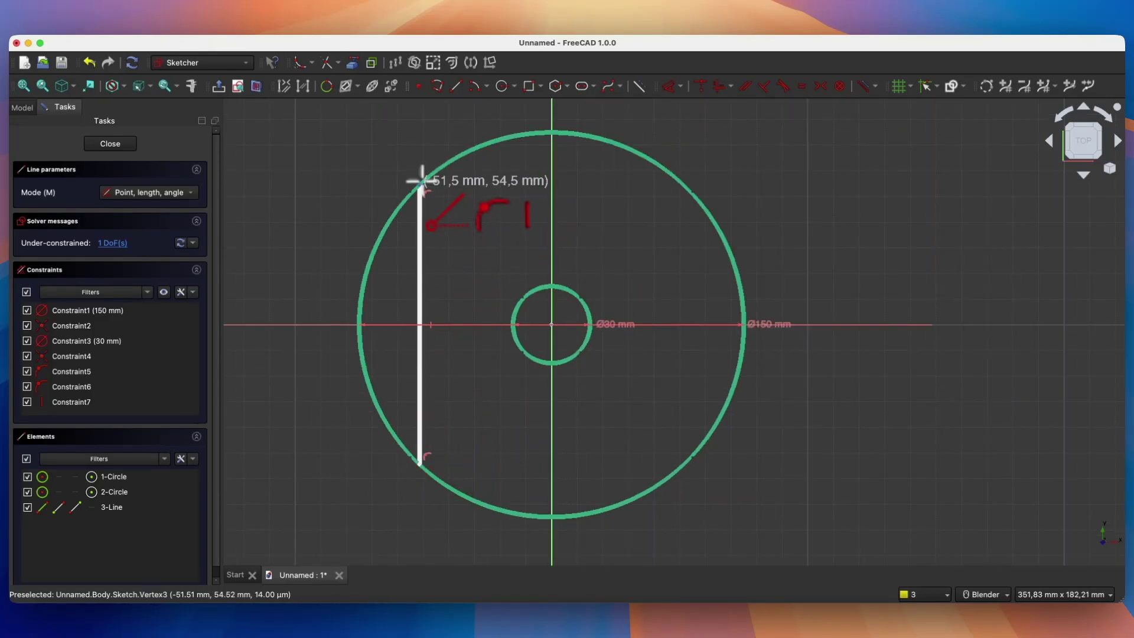
scroll(413, 175, up, 4)
scroll(434, 203, down, 4)
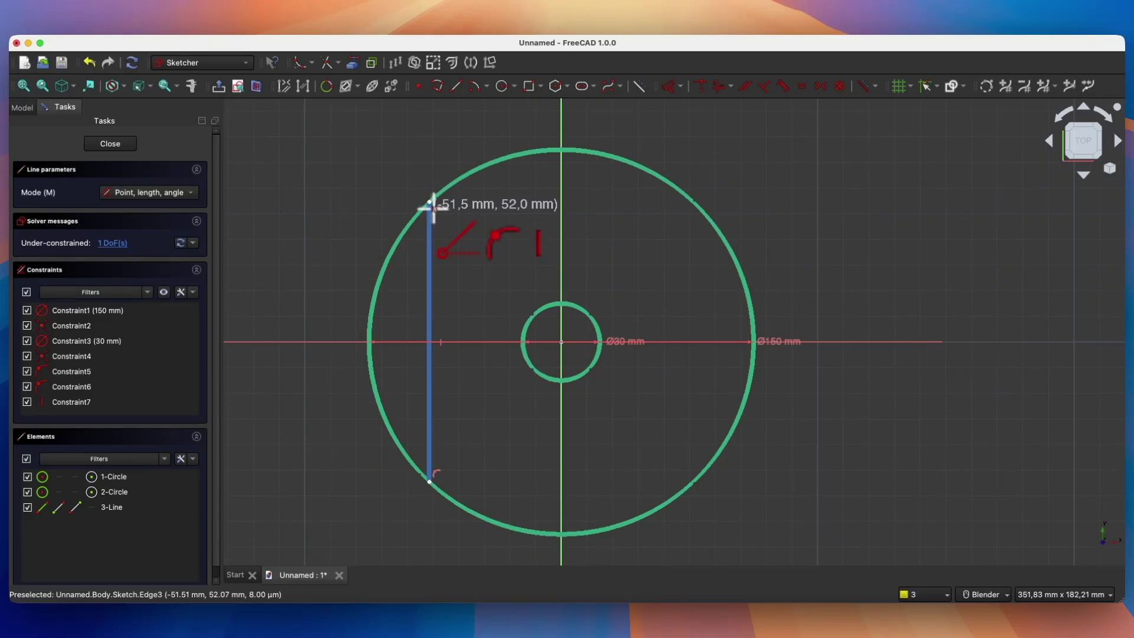
click(702, 208)
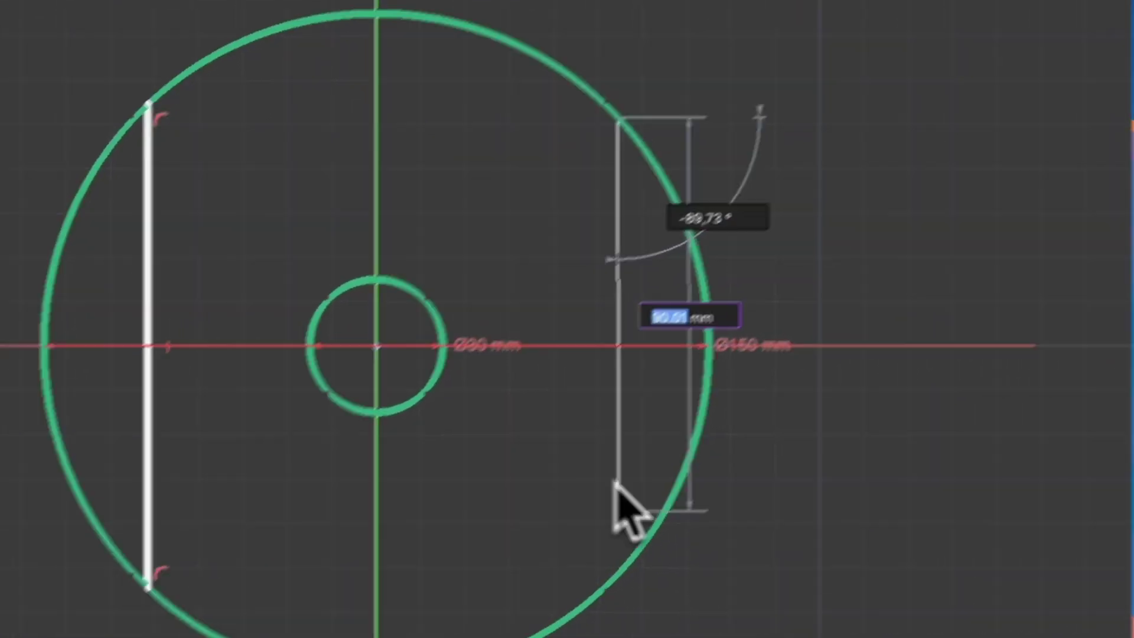
click(620, 565)
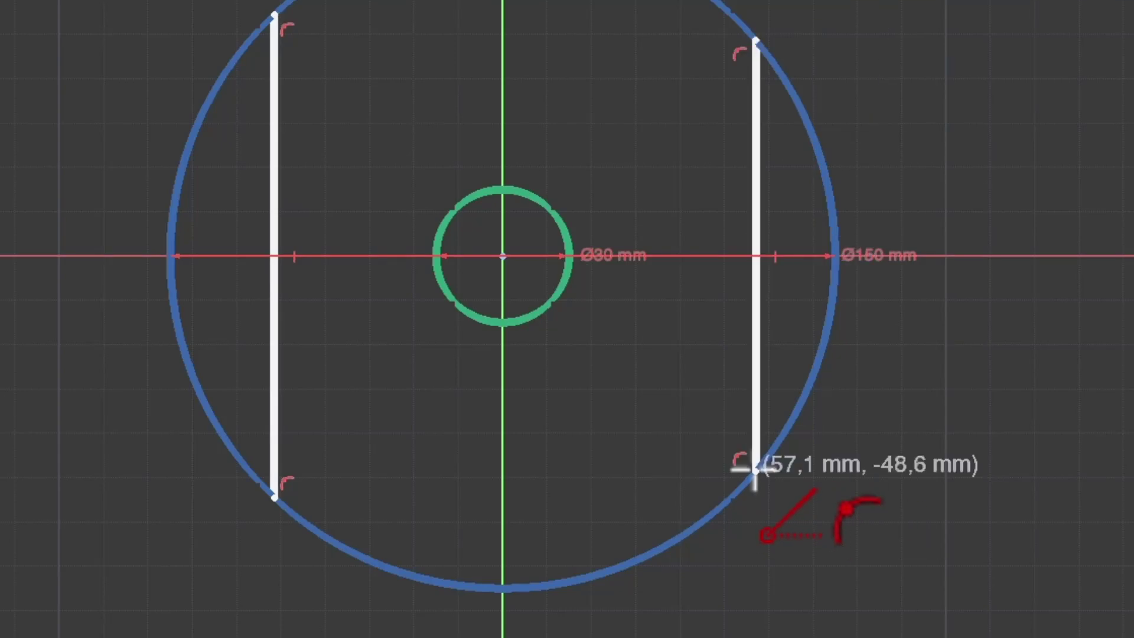
right_click(682, 396)
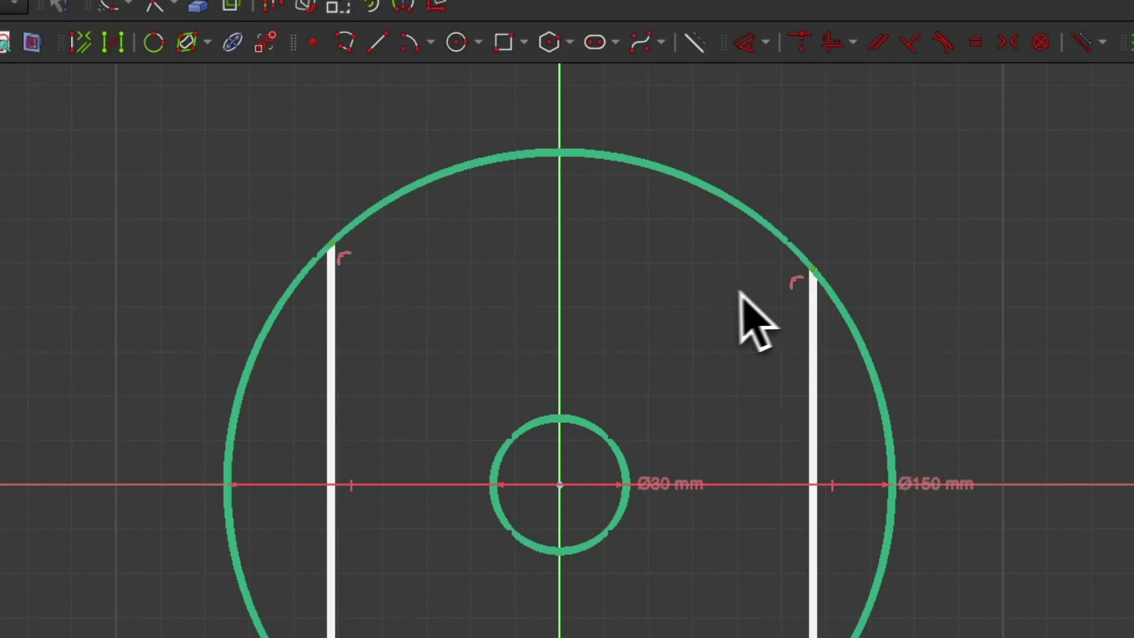
Slide the left line's top endpoint outward along the outer circle.
mouse_move(336, 266)
mouse_down()
mouse_move(326, 280)
mouse_move(355, 283)
mouse_move(334, 269)
mouse_up()
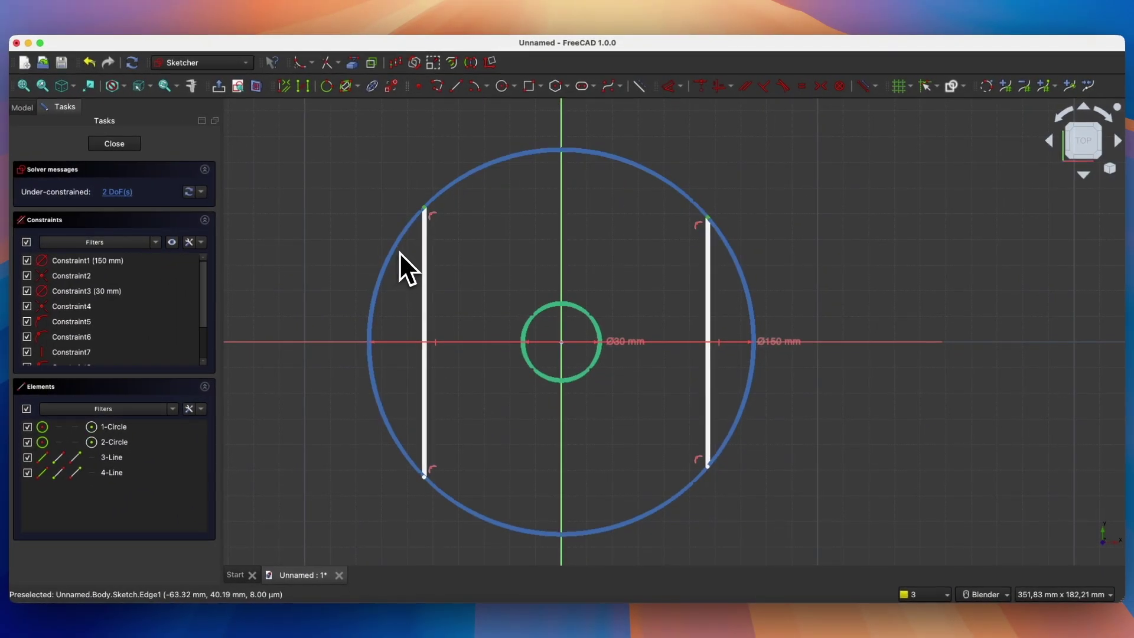
drag(428, 209, 394, 253)
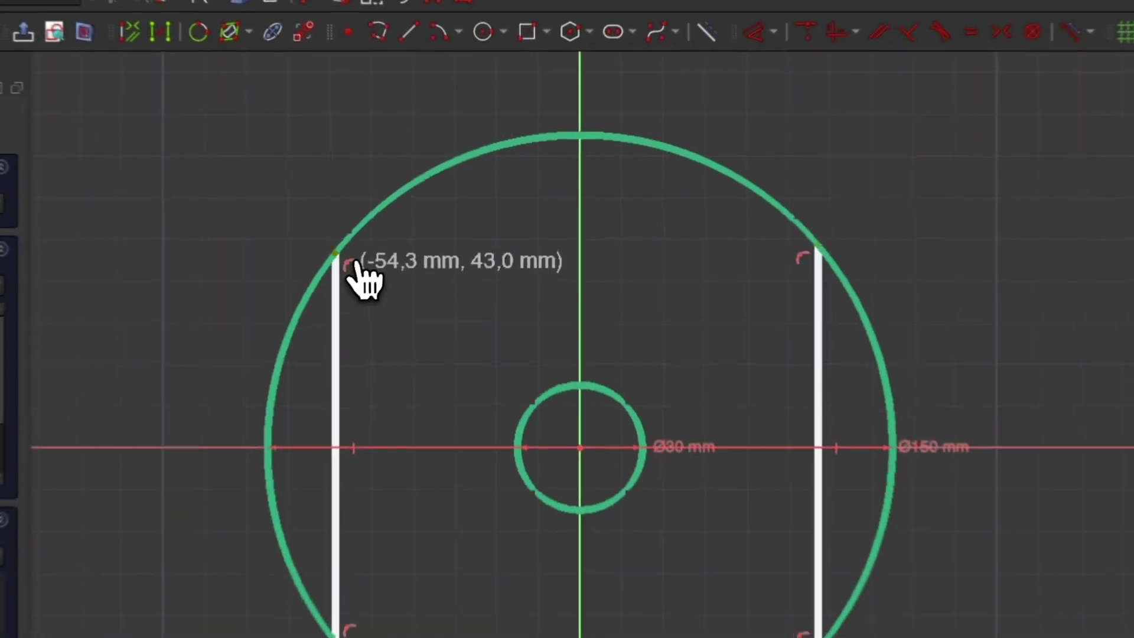
drag(464, 278, 492, 227)
drag(561, 214, 552, 232)
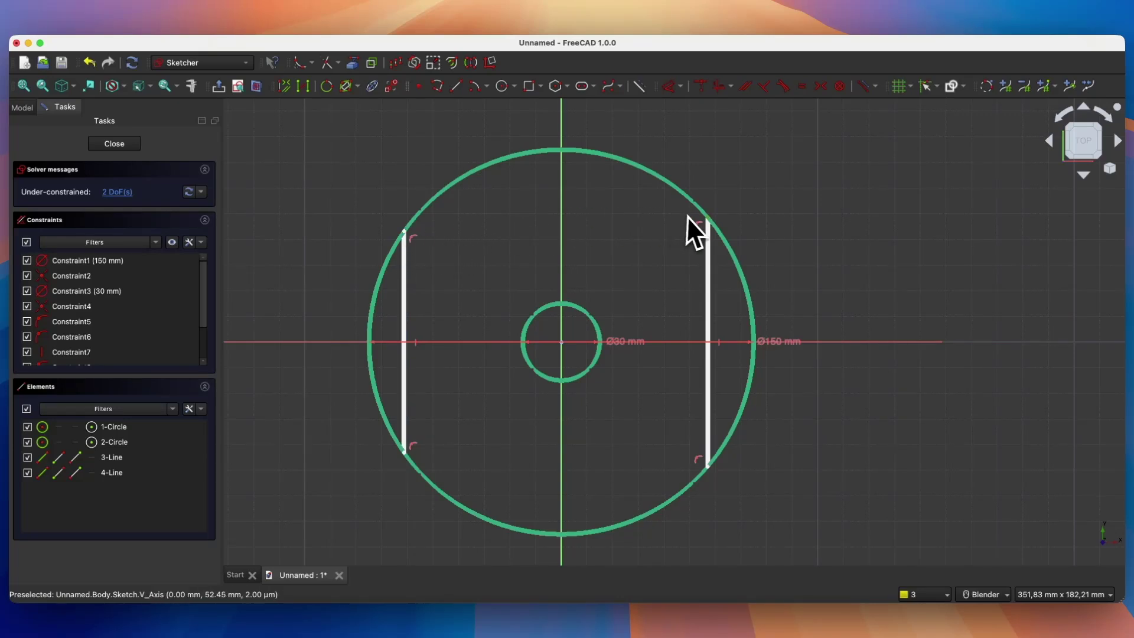
Select the right line's top endpoint with the vertical axis and try a symmetry constraint.
click(709, 219)
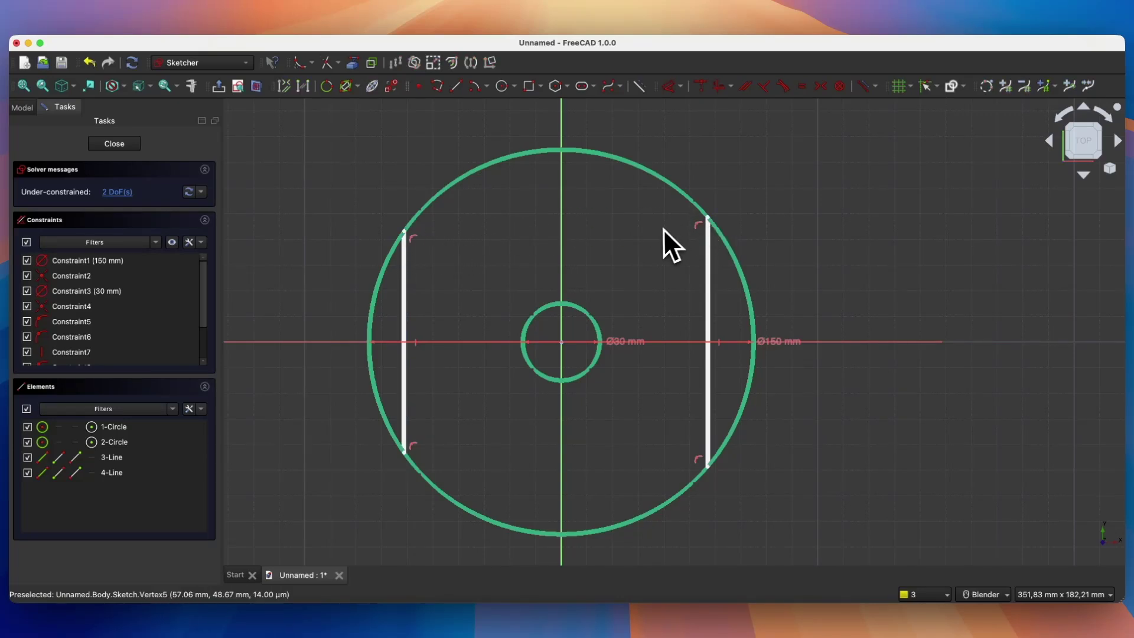
click(565, 228)
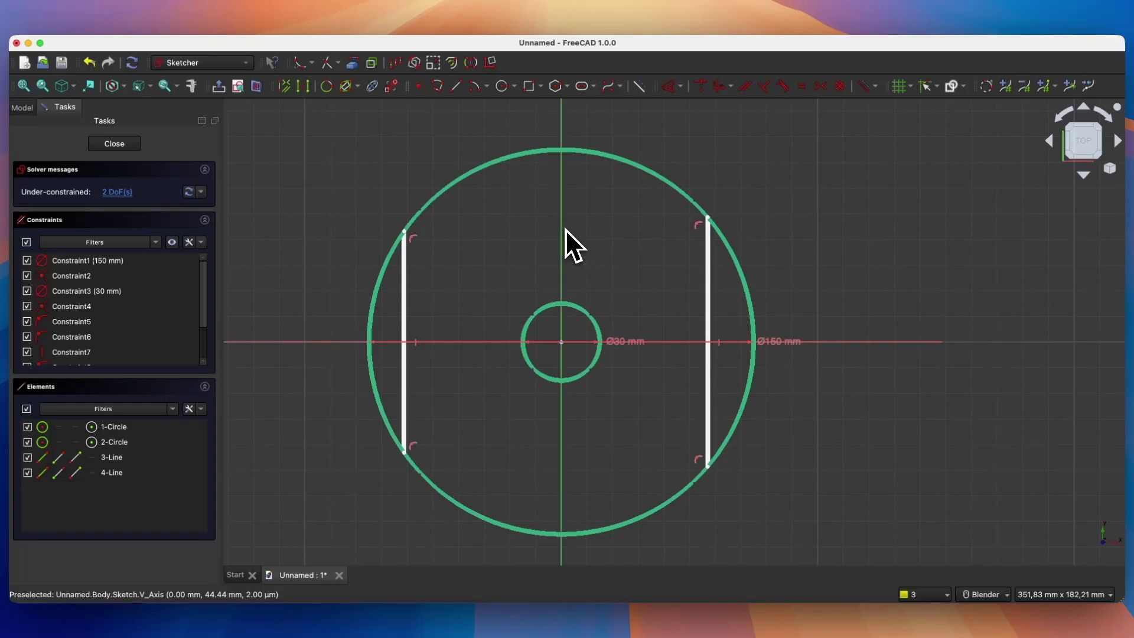
click(816, 91)
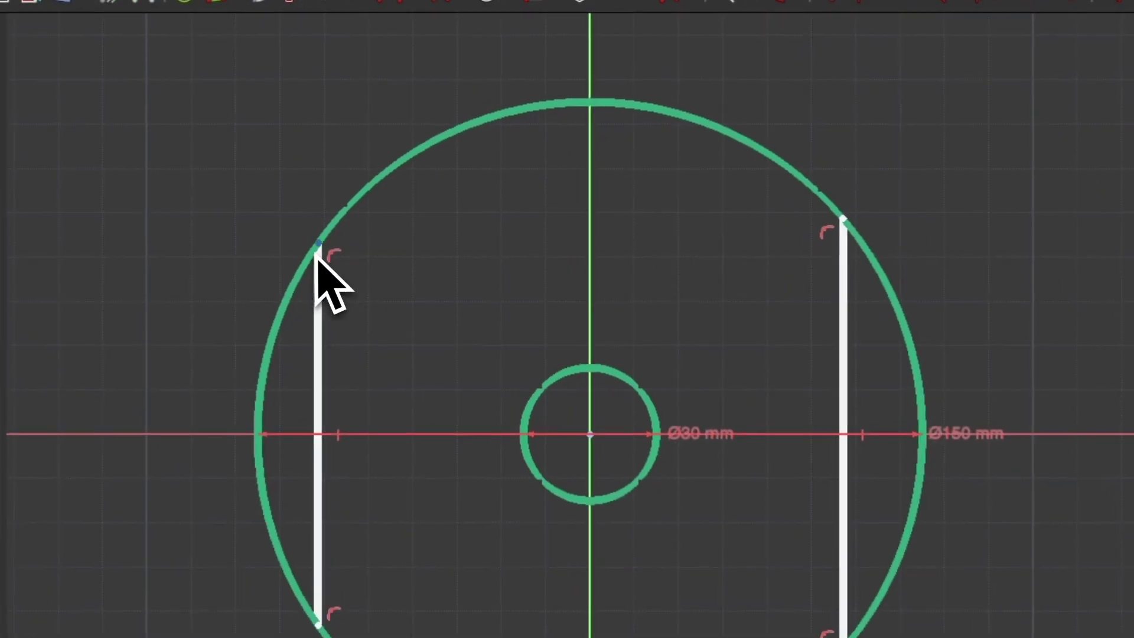
Make both lines' top endpoints symmetric about the vertical axis and drag to verify they move together.
click(318, 247)
click(843, 218)
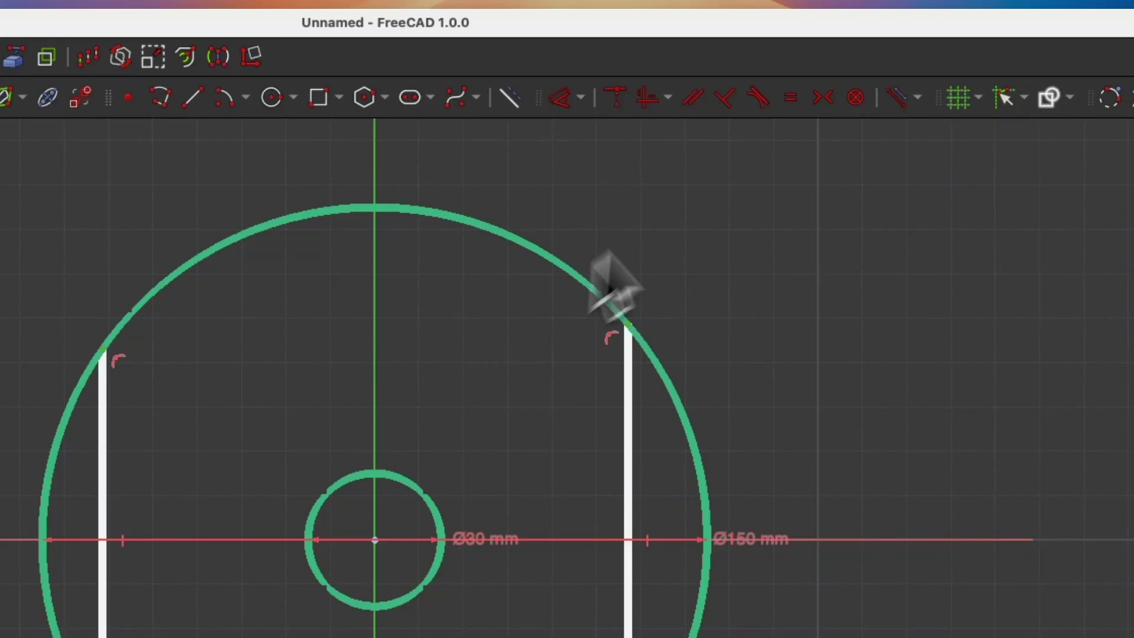
click(826, 105)
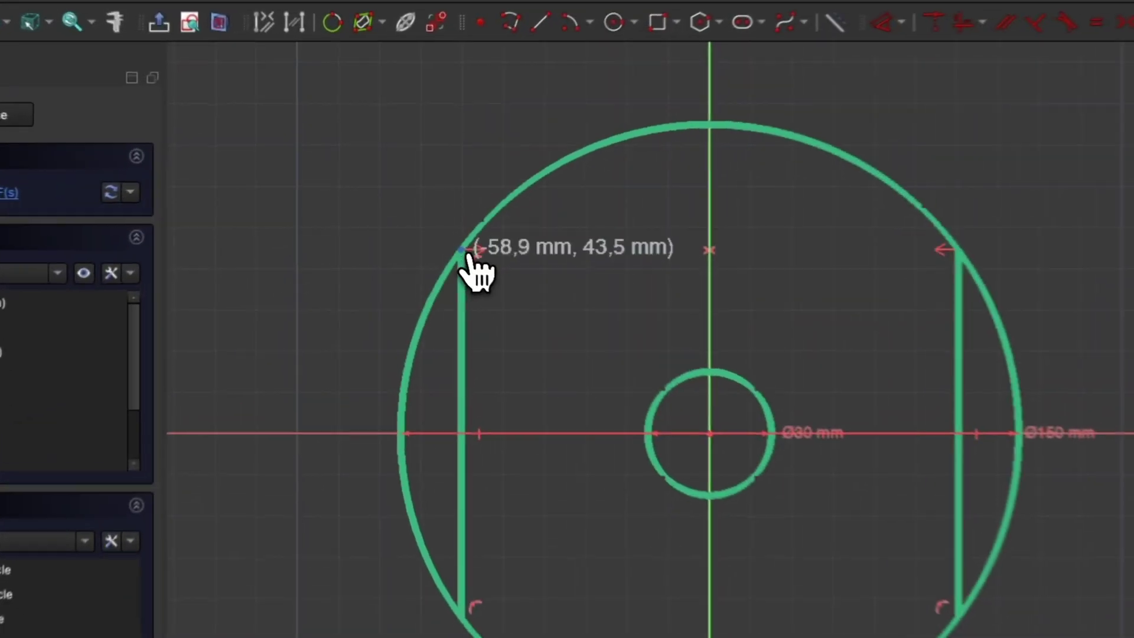
drag(466, 255, 473, 290)
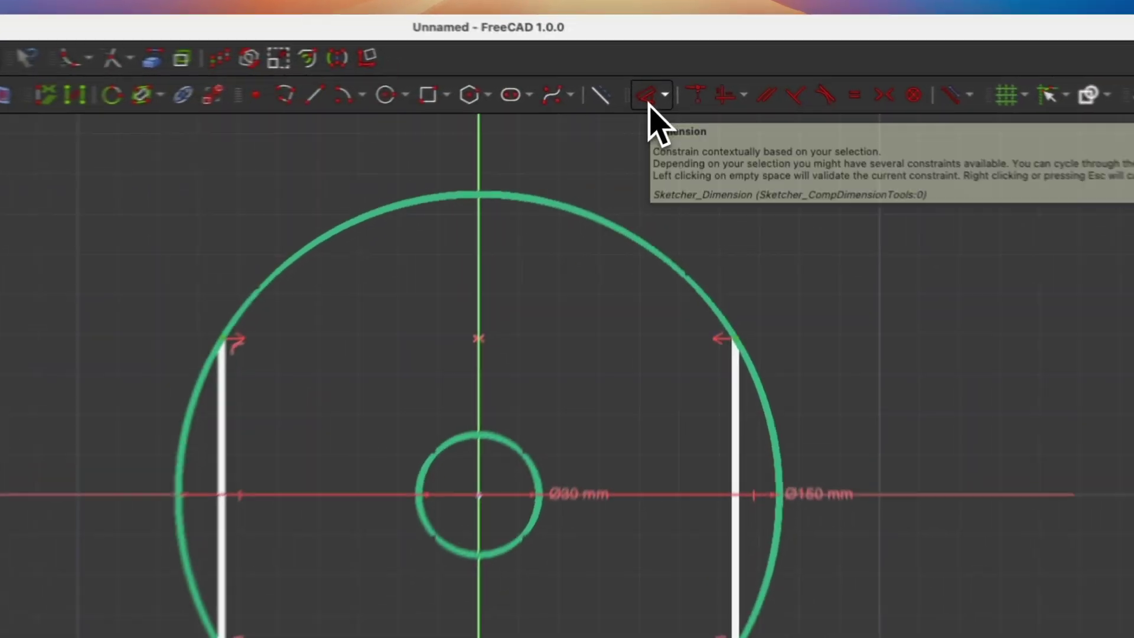
click(648, 99)
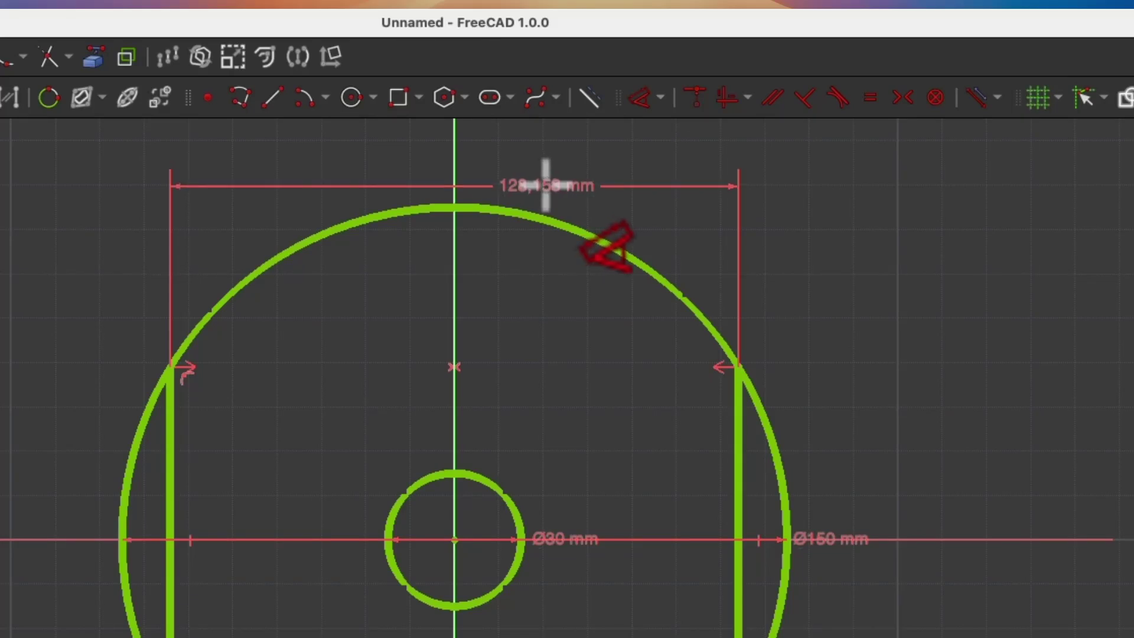
Dimension the line gap to 100 mm, trim the outer circle's left and right arcs, and close the sketch.
click(545, 185)
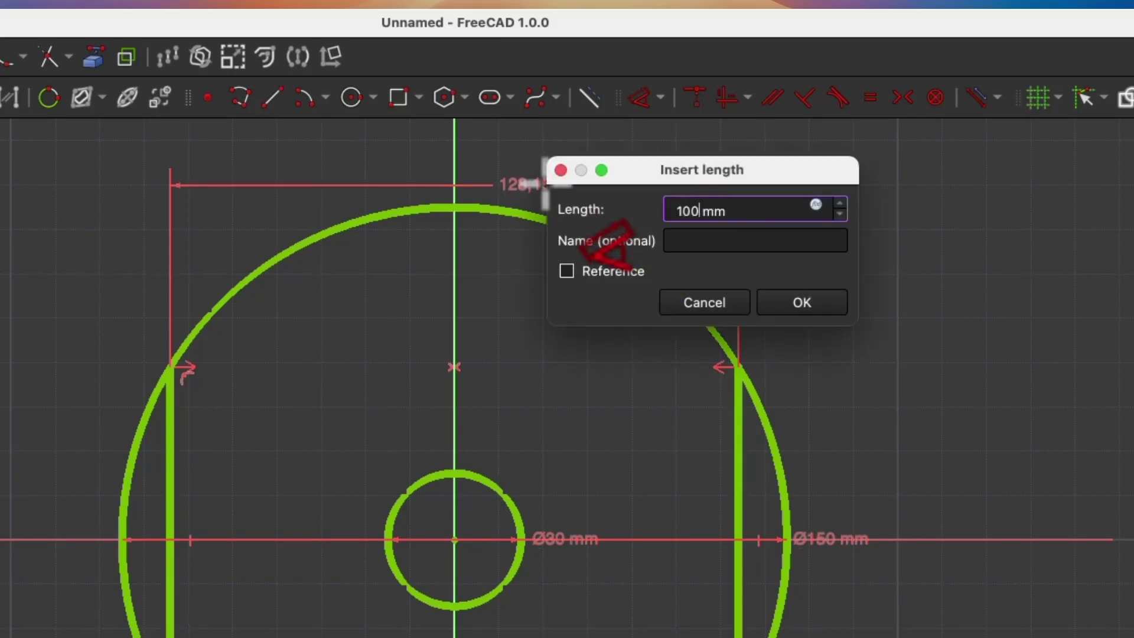
key(Return)
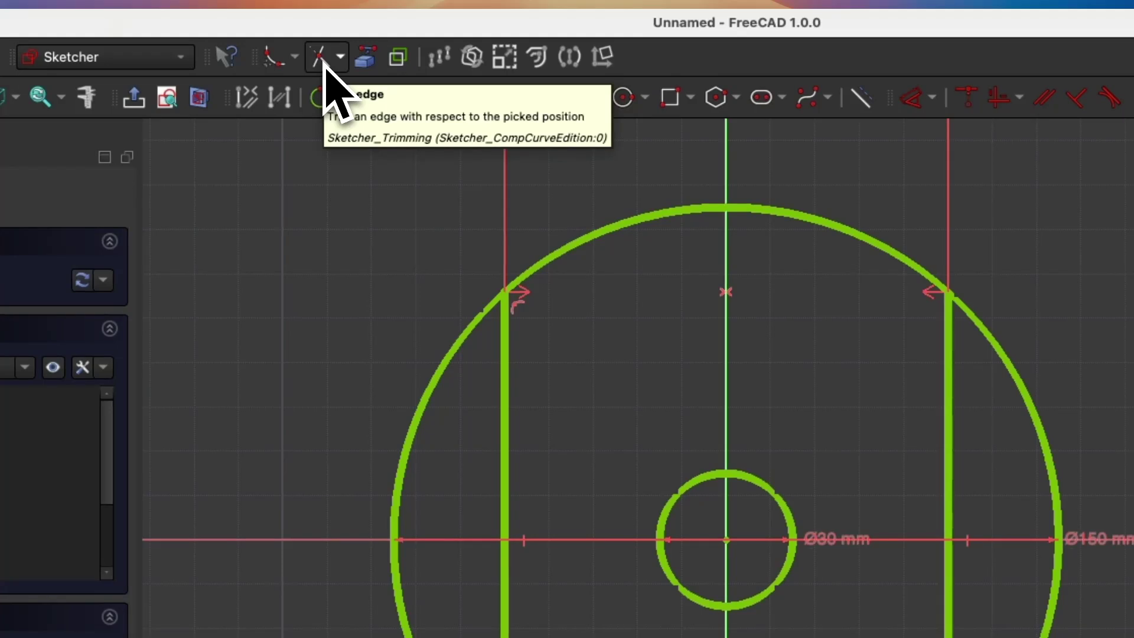
click(324, 63)
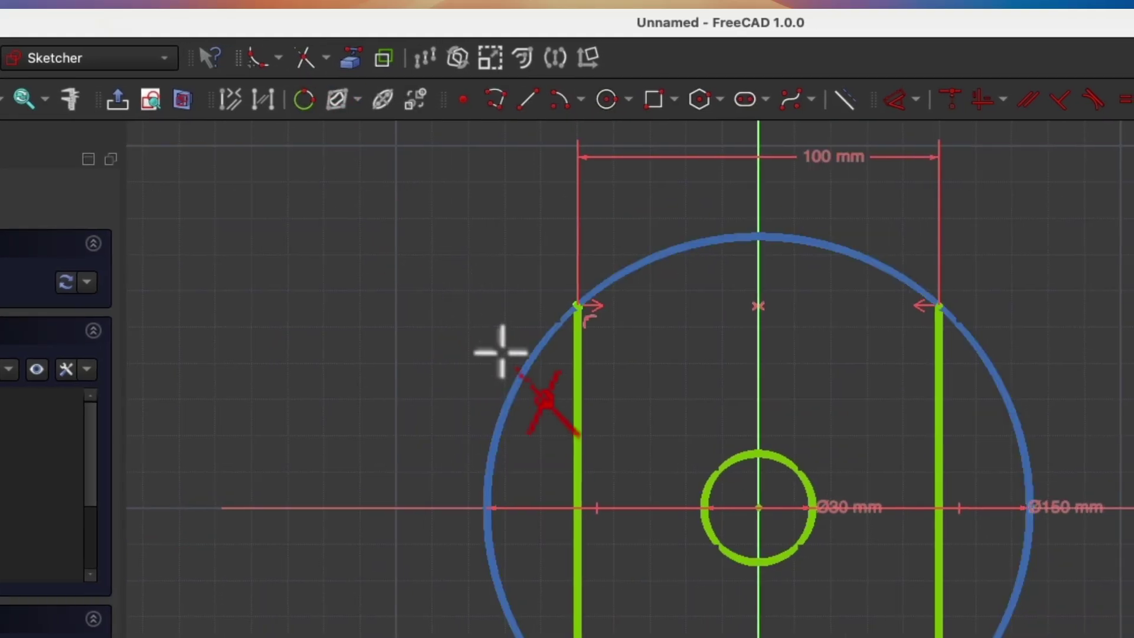
click(519, 362)
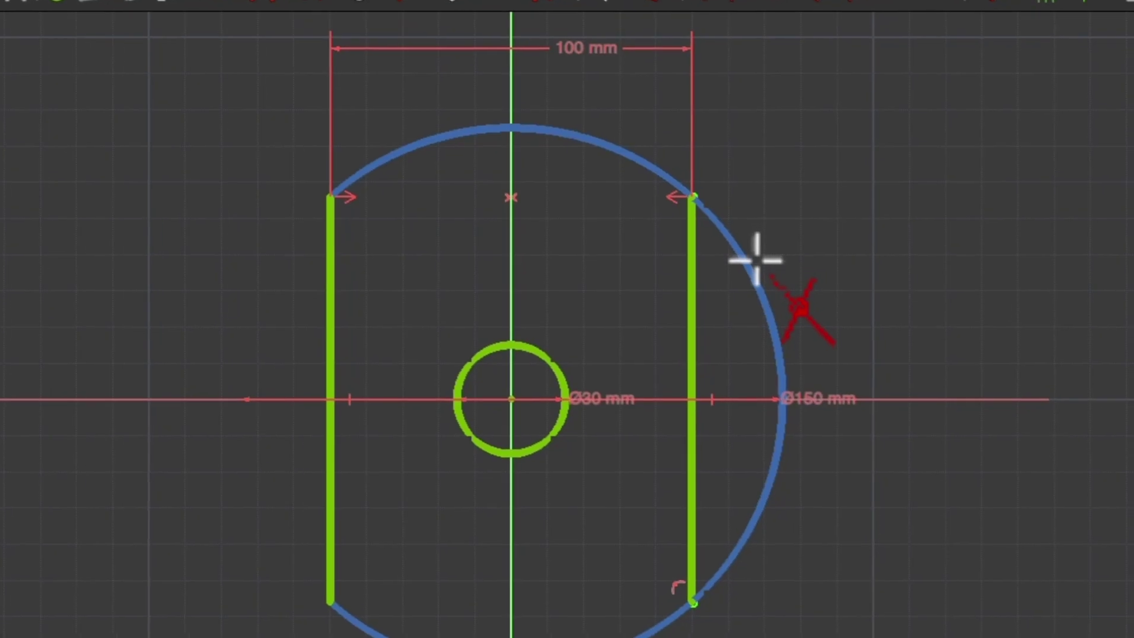
click(755, 260)
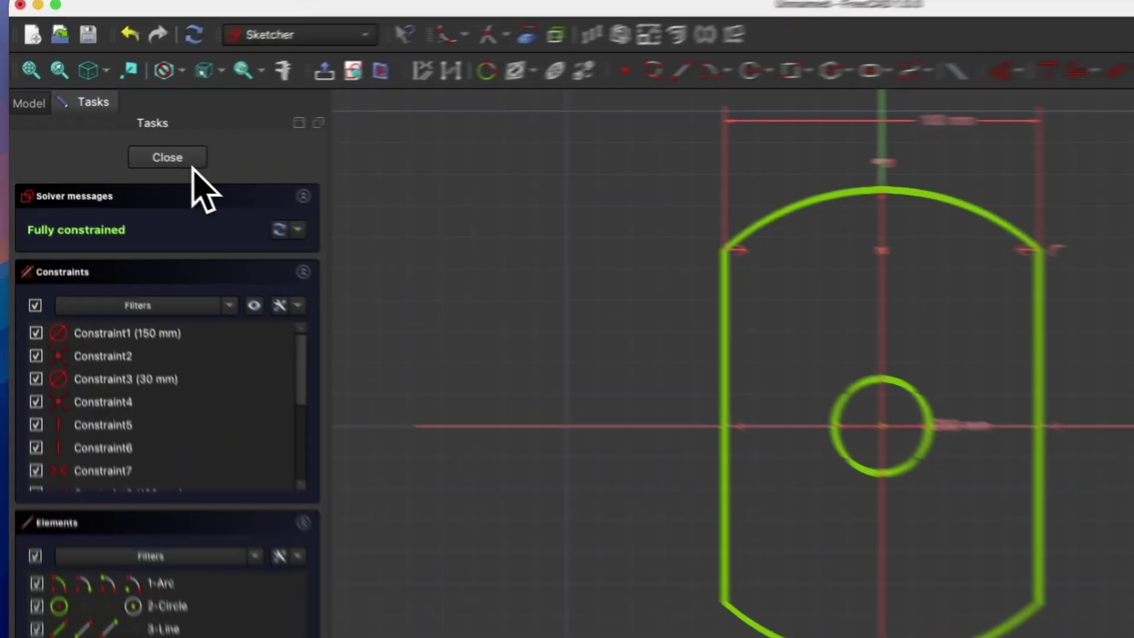
click(131, 150)
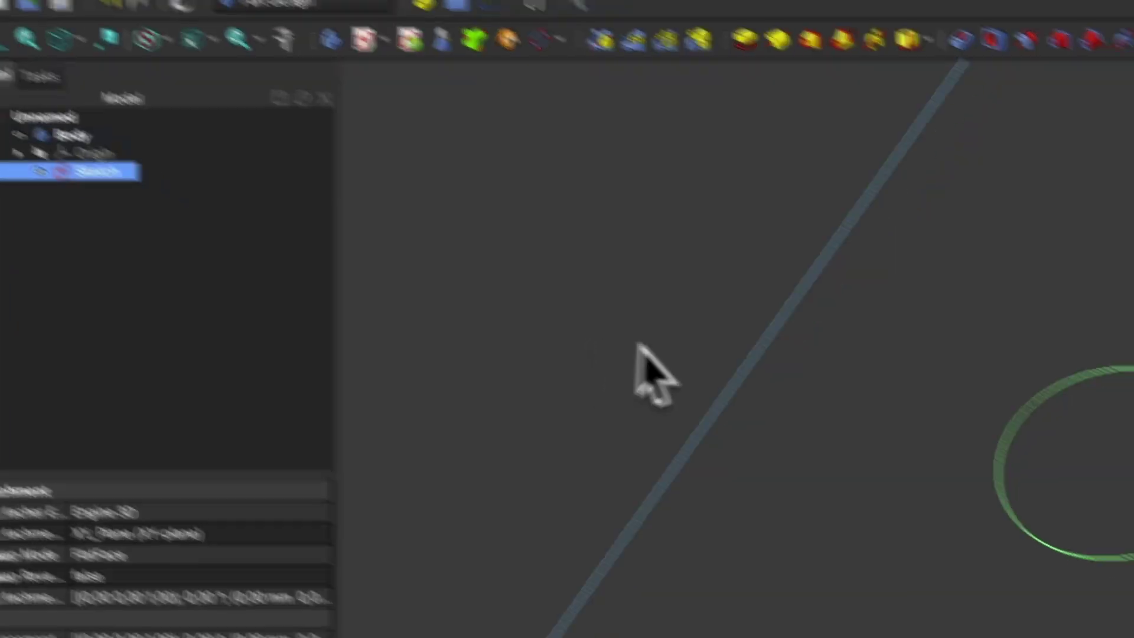
Pad the plate outline 10 mm into a solid base plate with a centre hole.
mouse_move(519, 295)
middle_down()
mouse_move(608, 394)
mouse_move(541, 336)
middle_up()
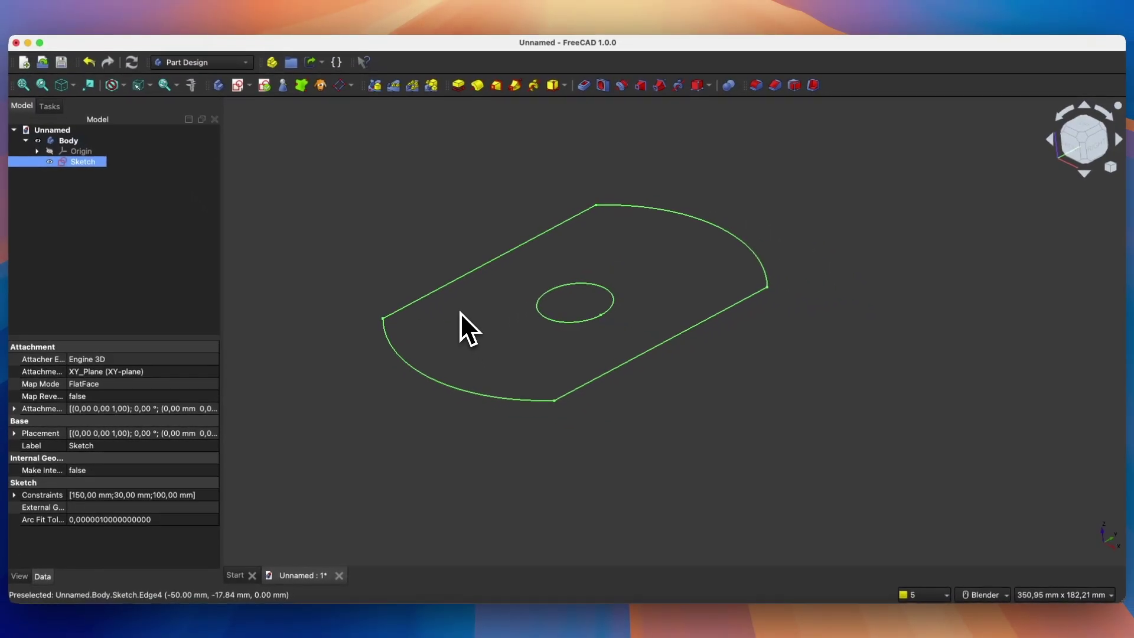
click(458, 91)
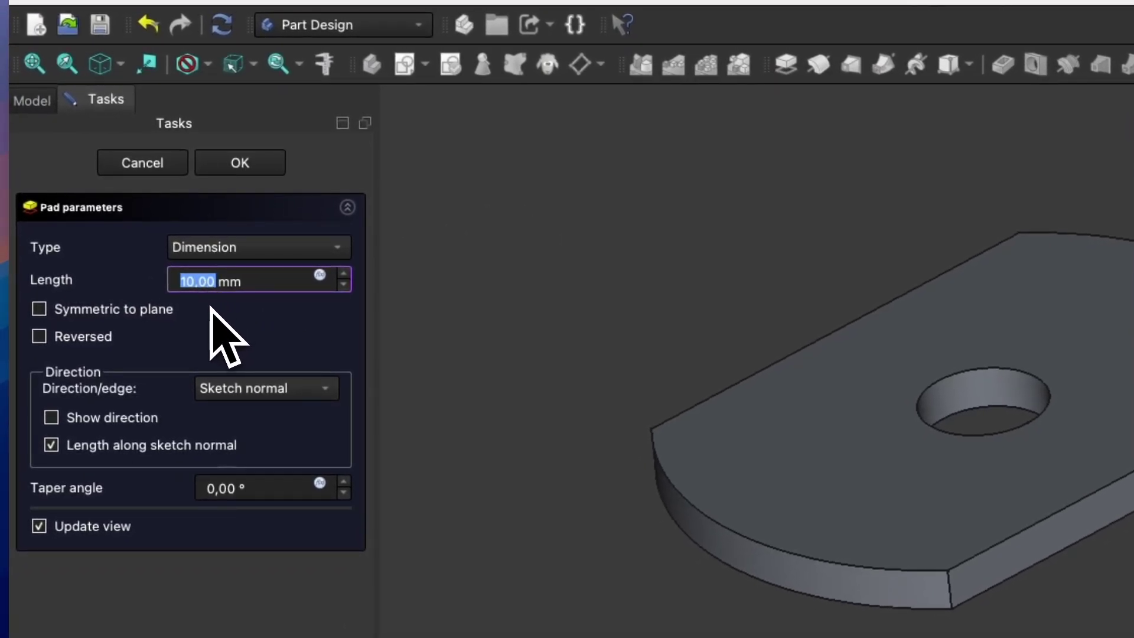
click(259, 167)
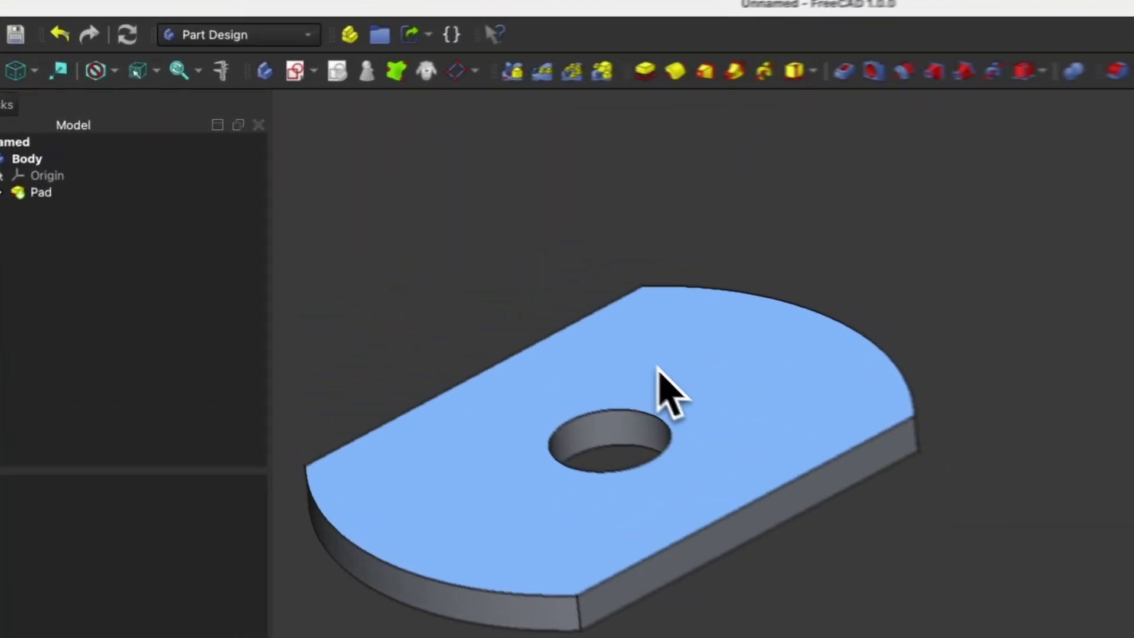
click(466, 272)
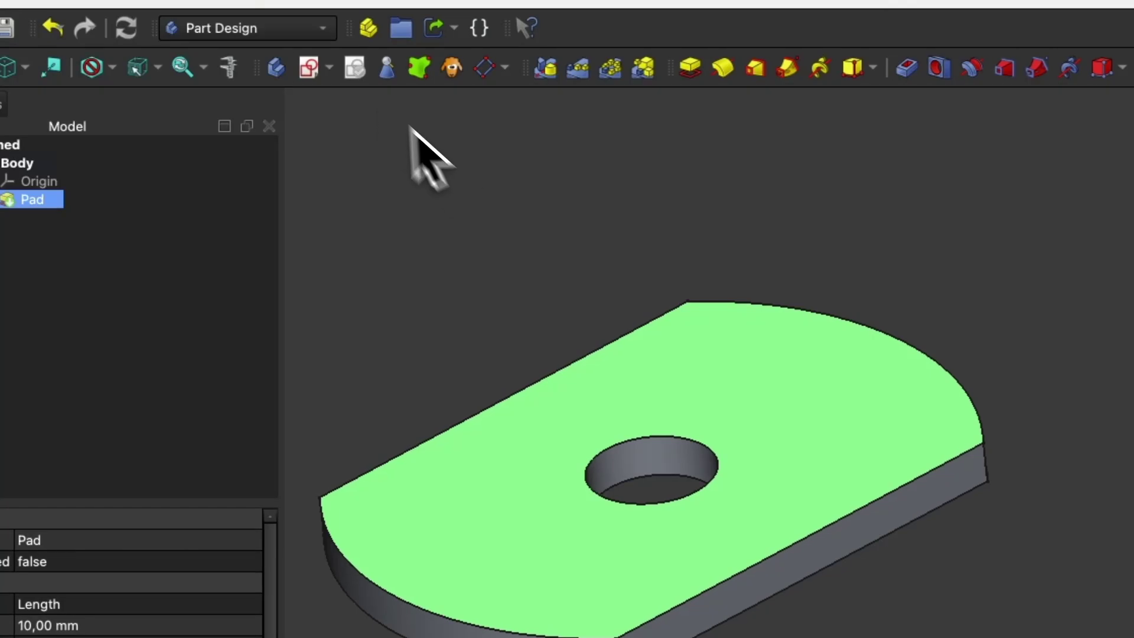
On the plate's top face, sketch a 40 mm circle and a smaller concentric circle at the origin.
click(319, 72)
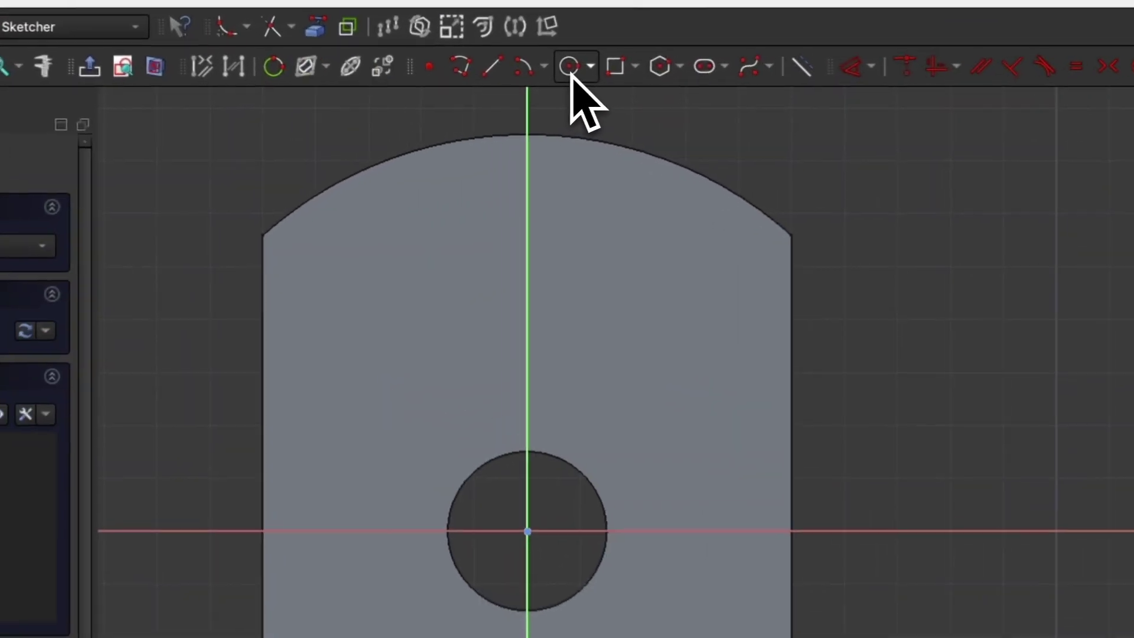
click(504, 91)
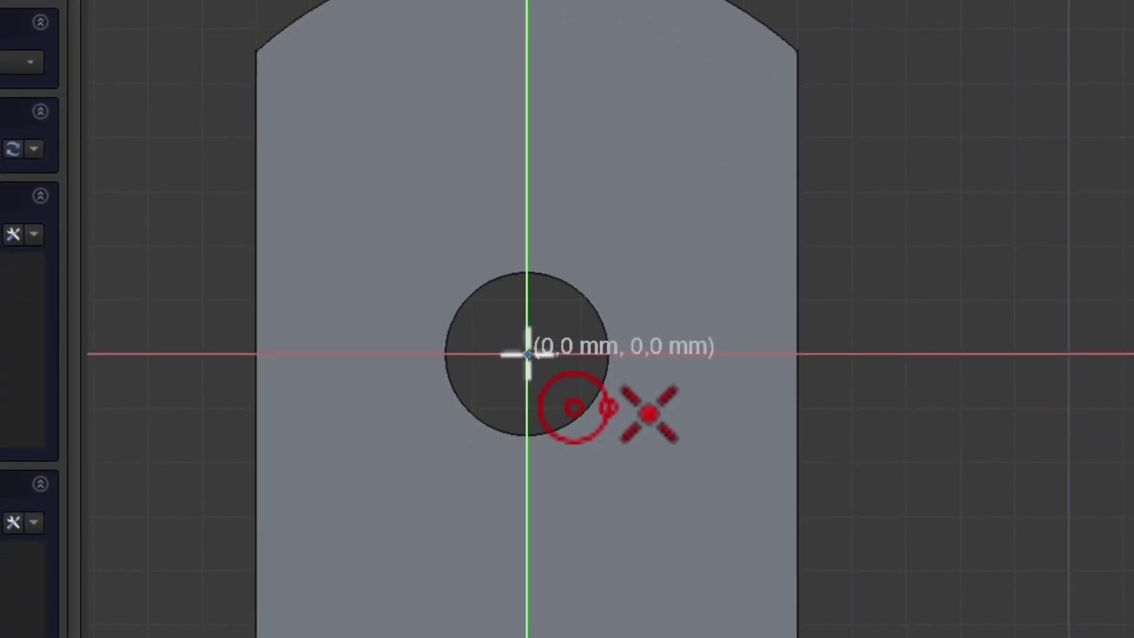
click(527, 353)
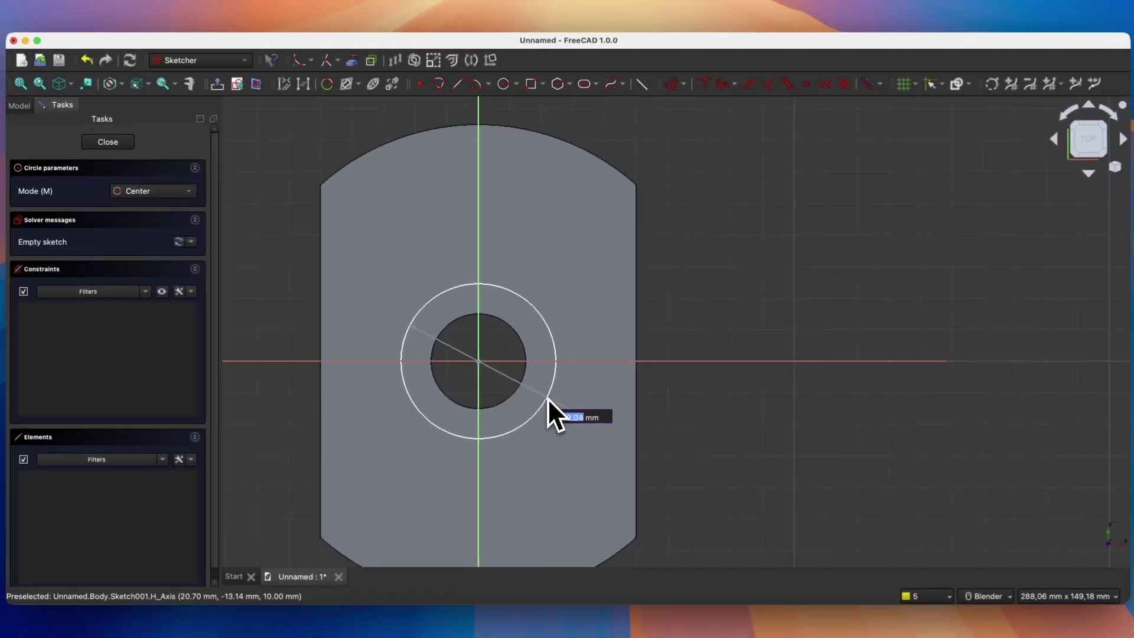
text(40)
key(Return)
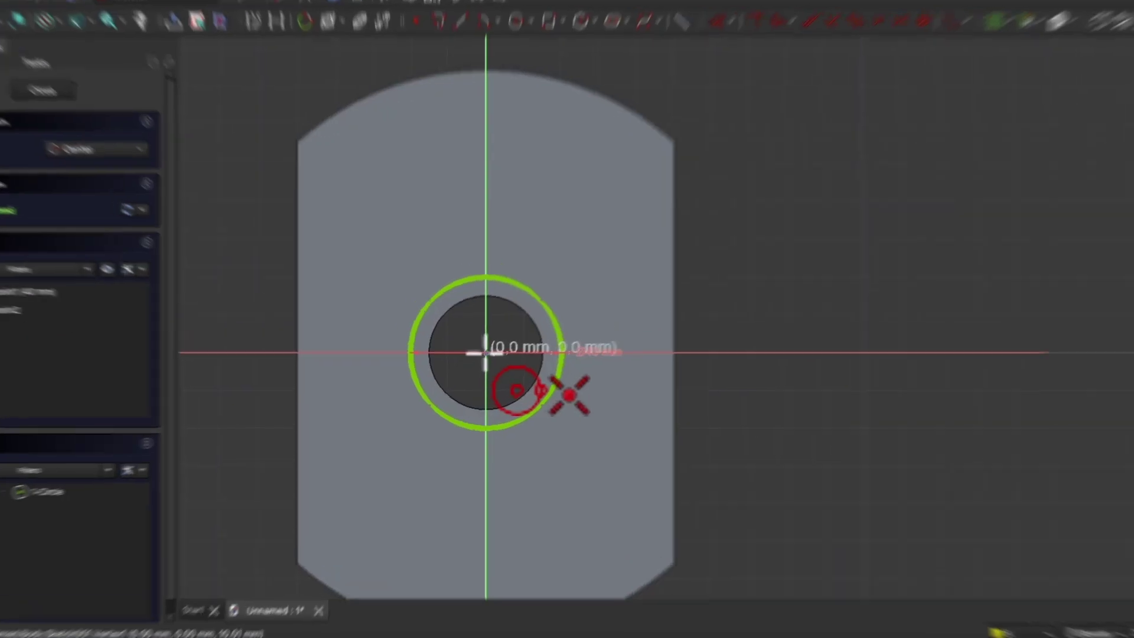
click(485, 353)
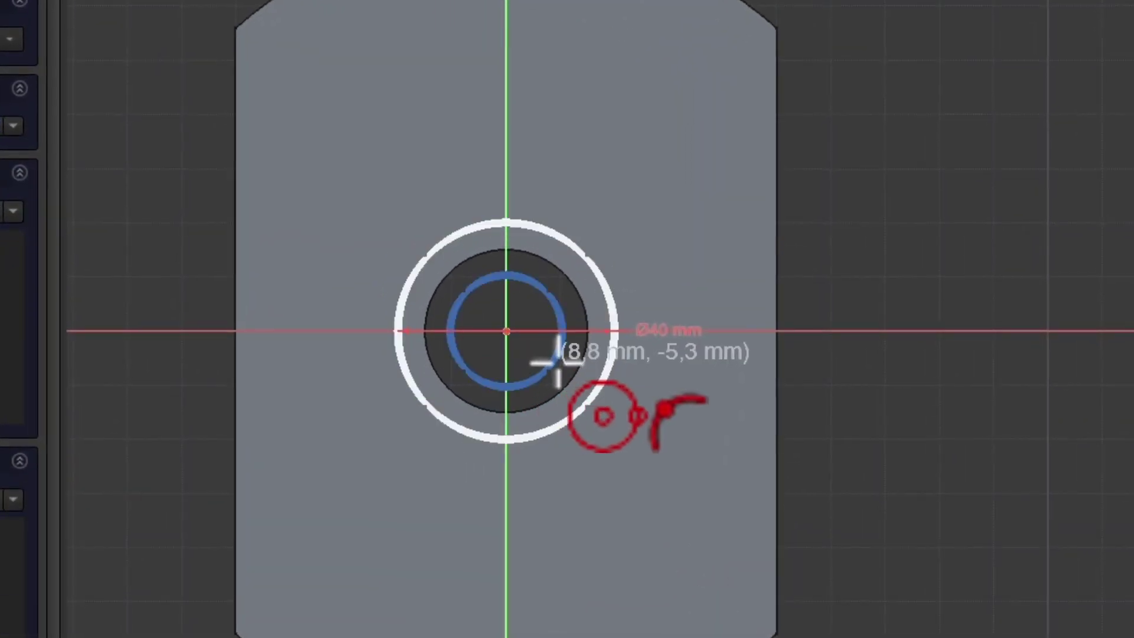
click(566, 313)
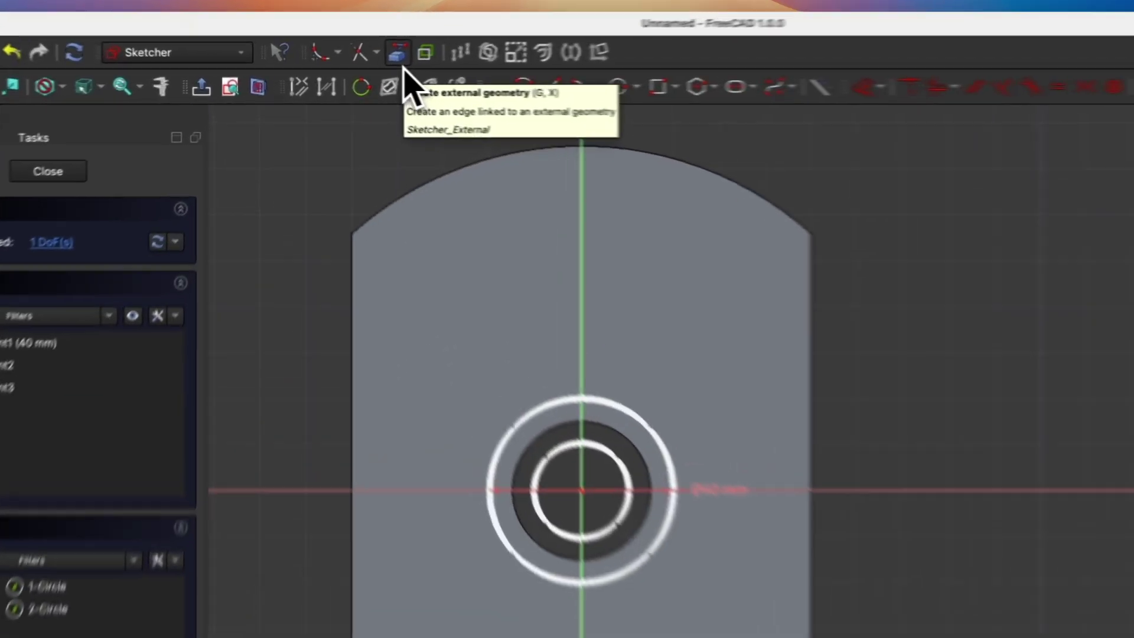
Link the hole edge as external geometry, make the inner circle equal to it, and close the sketch.
click(423, 54)
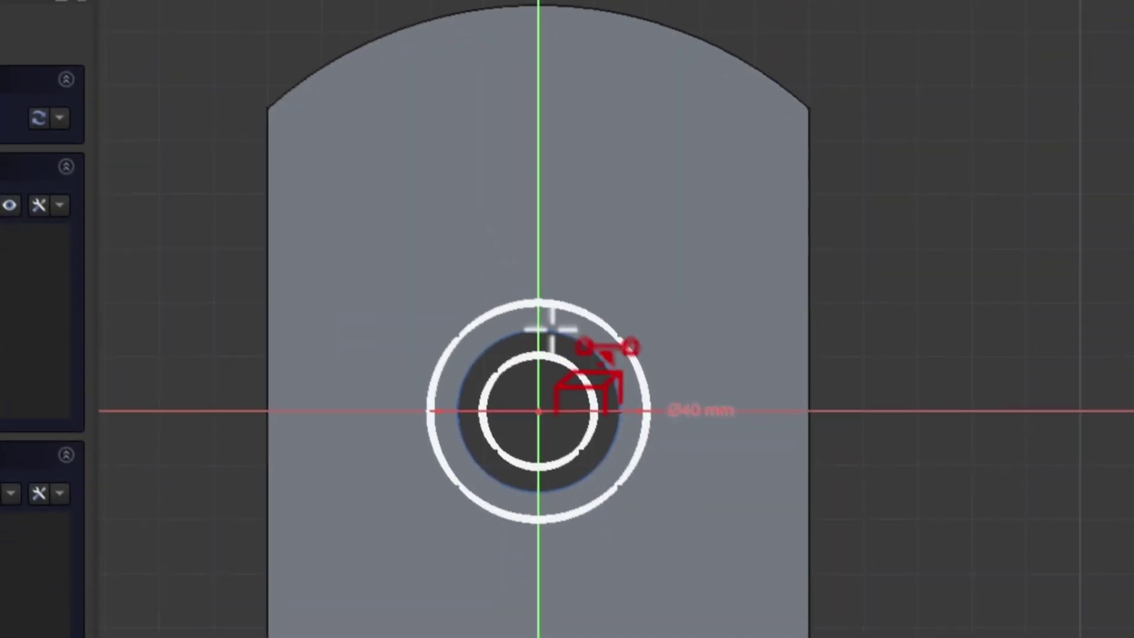
click(542, 316)
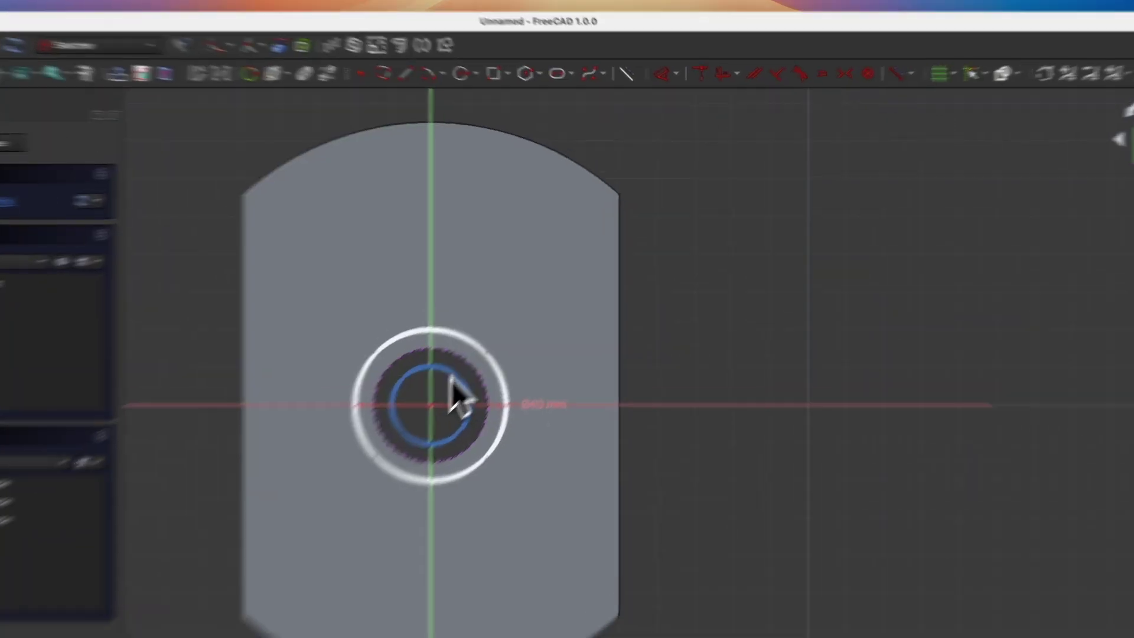
click(494, 338)
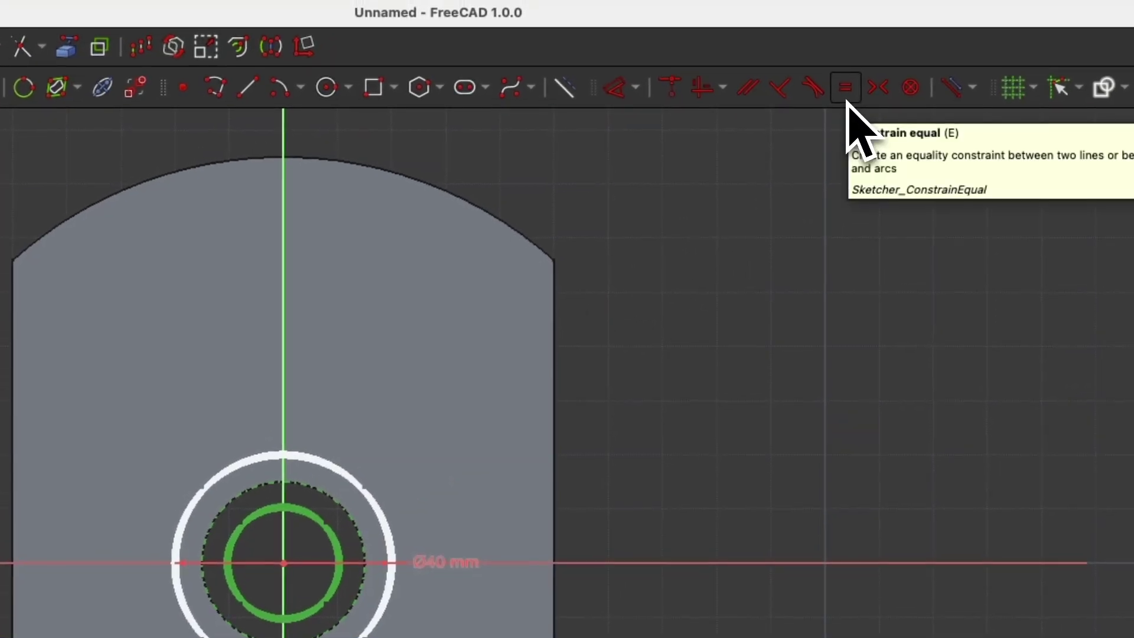
click(846, 88)
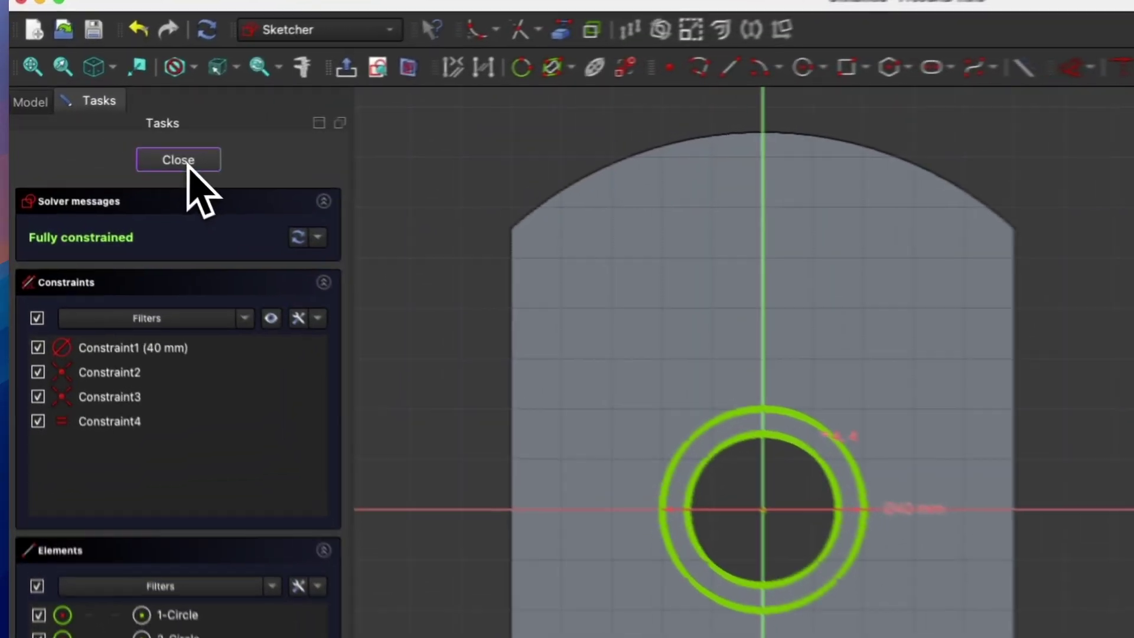
click(114, 143)
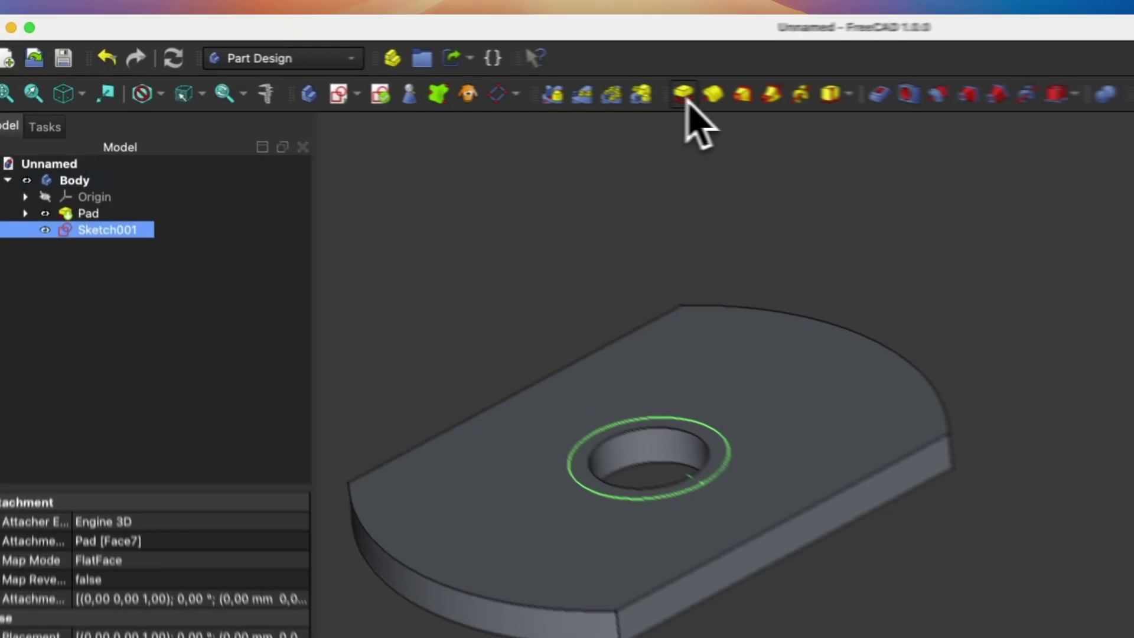
Pad the ring sketch 5 mm high to form the boss around the centre hole.
click(458, 85)
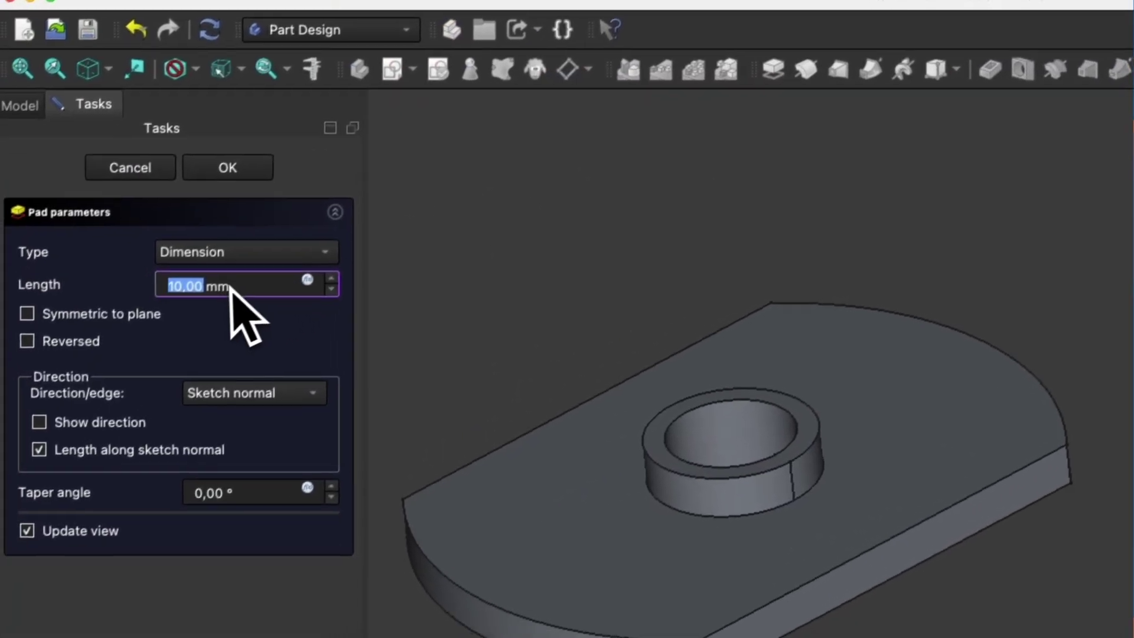
text(5)
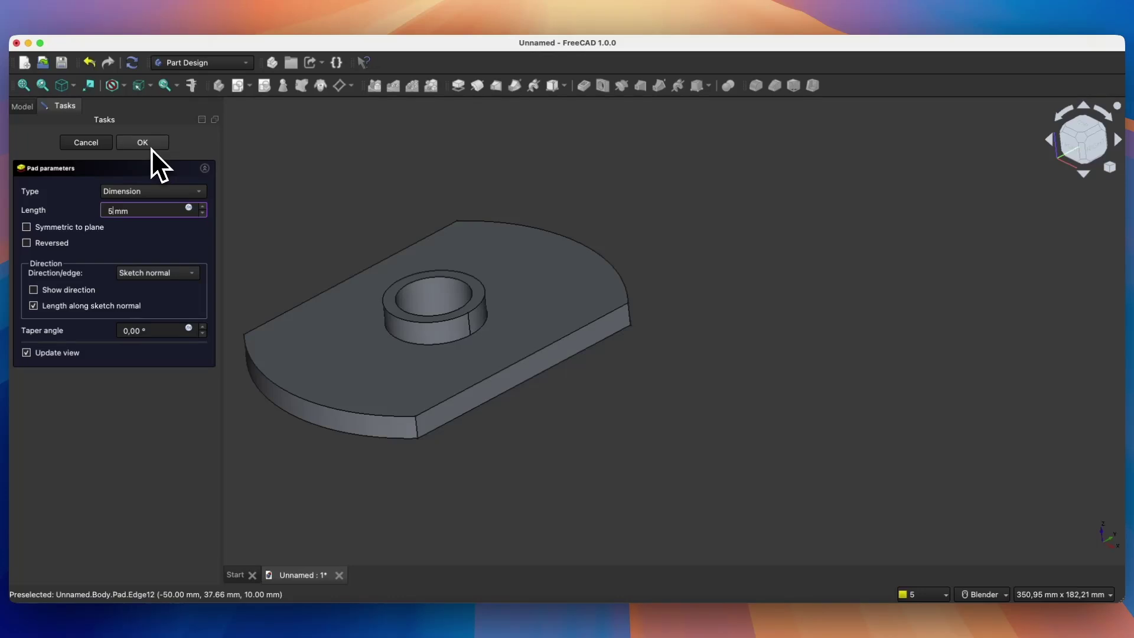
click(151, 148)
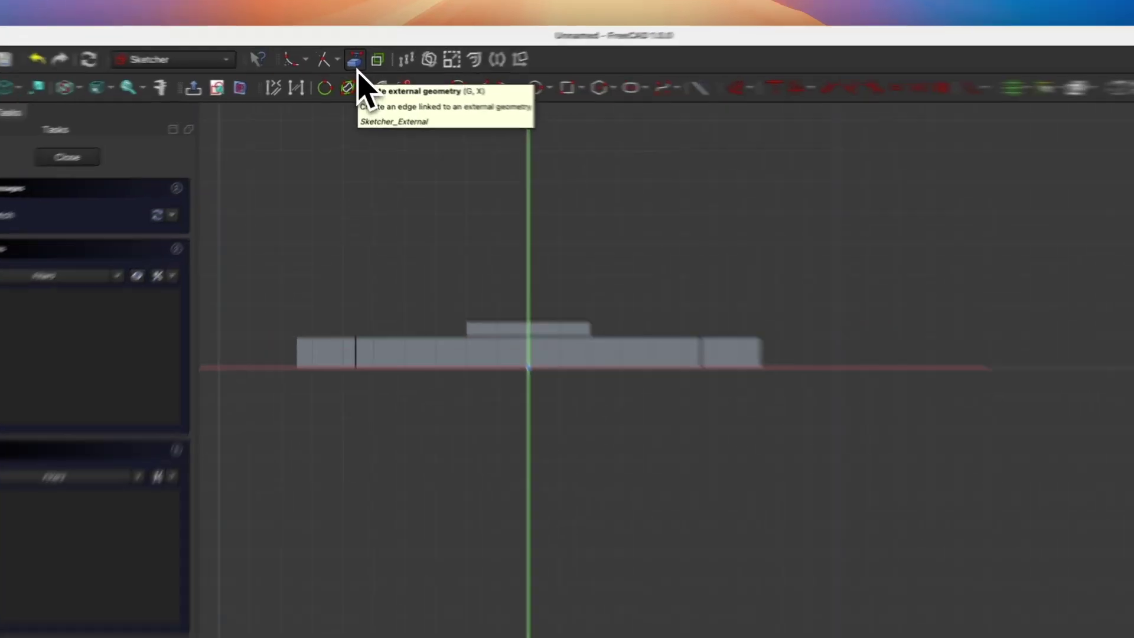
Link the base plate's top edge into Sketch002 as external reference geometry.
click(353, 66)
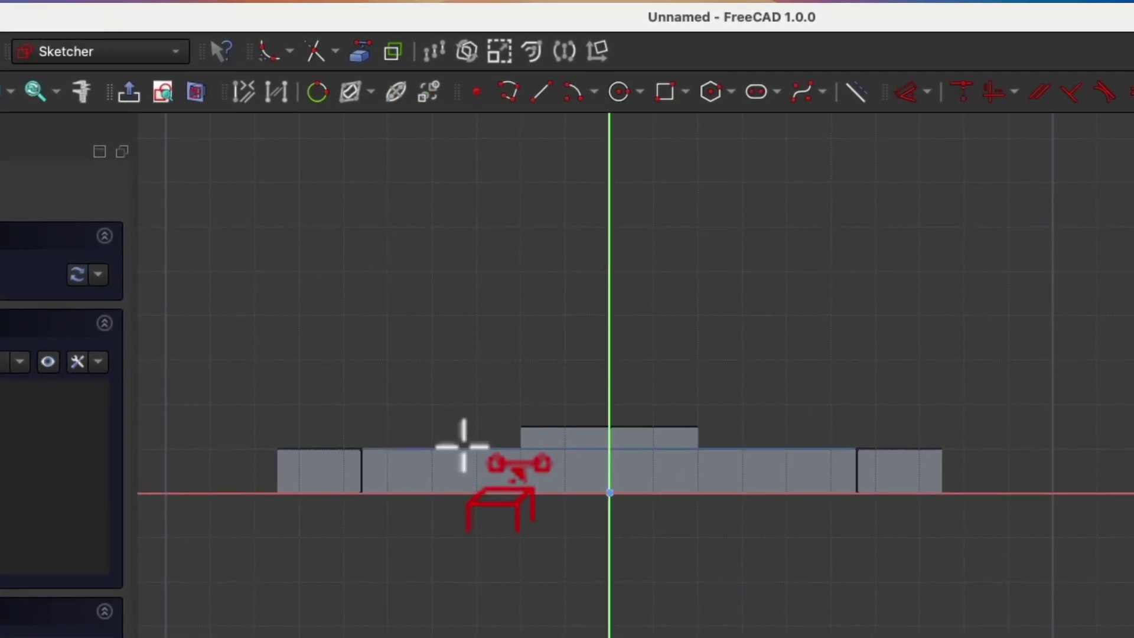
click(463, 448)
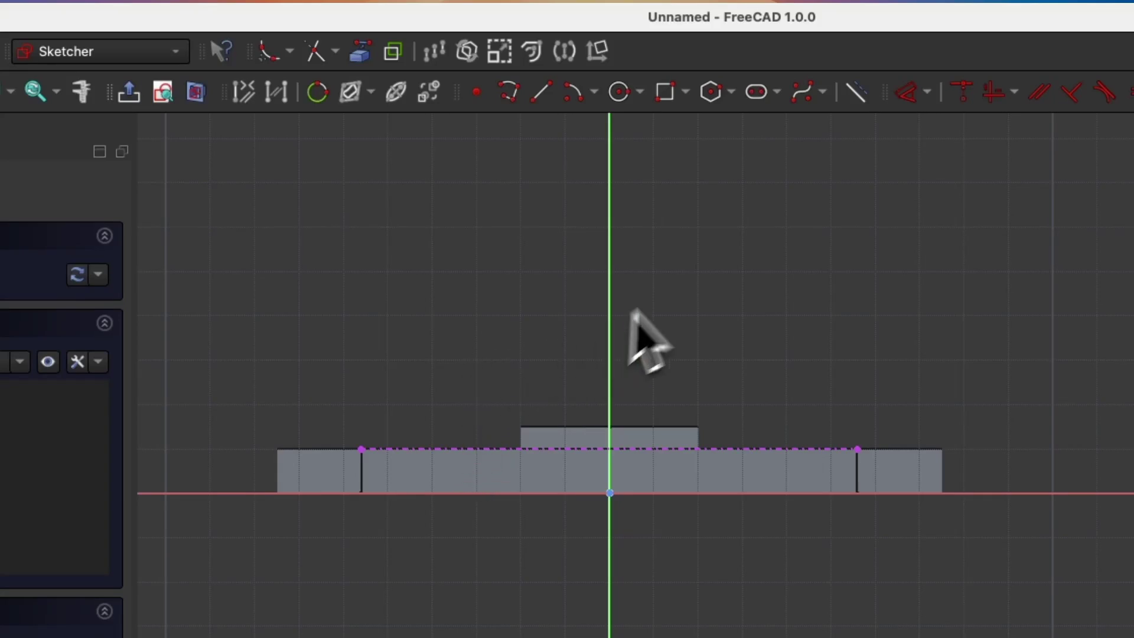
scroll(583, 328, down, 3)
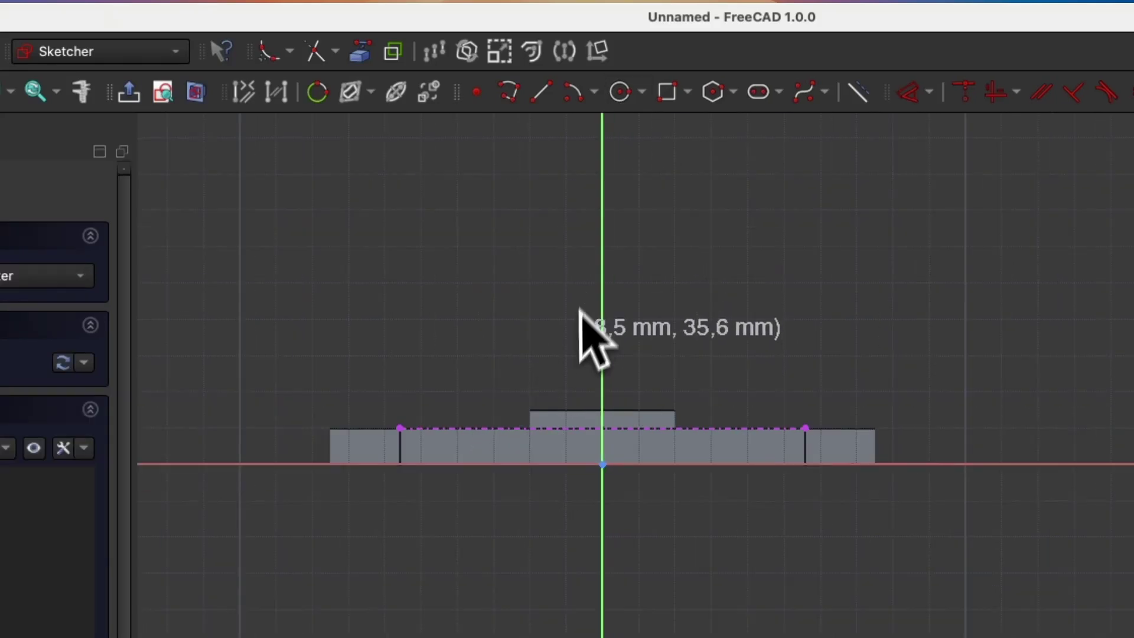
scroll(611, 127, up, 4)
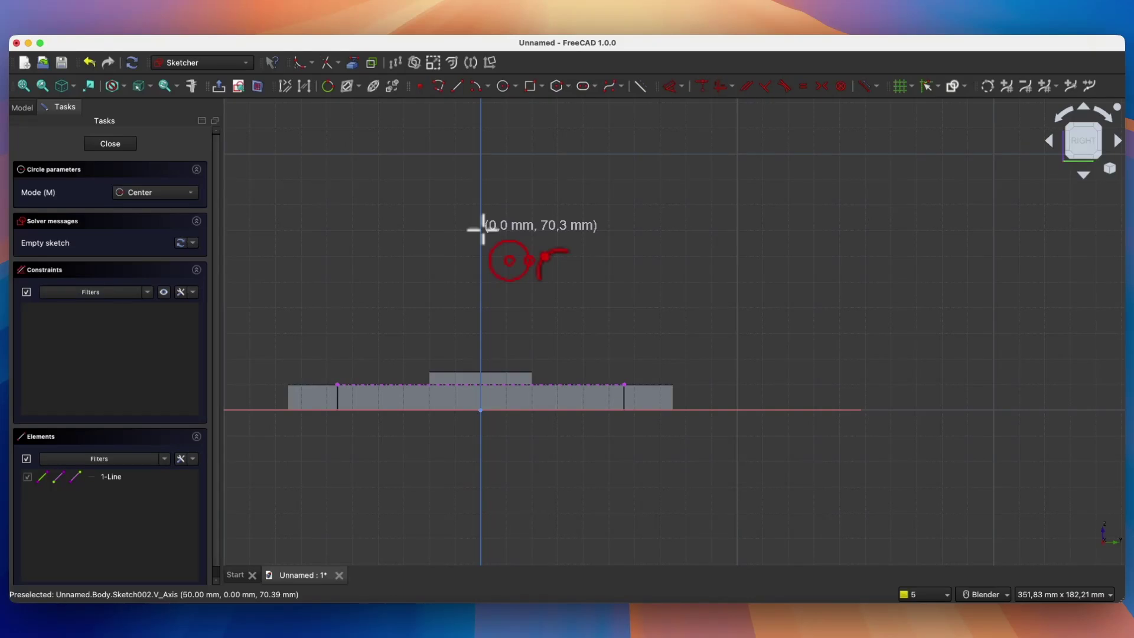
Draw a 40 mm circle centred on the vertical axis, then a concentric 20 mm circle.
click(482, 230)
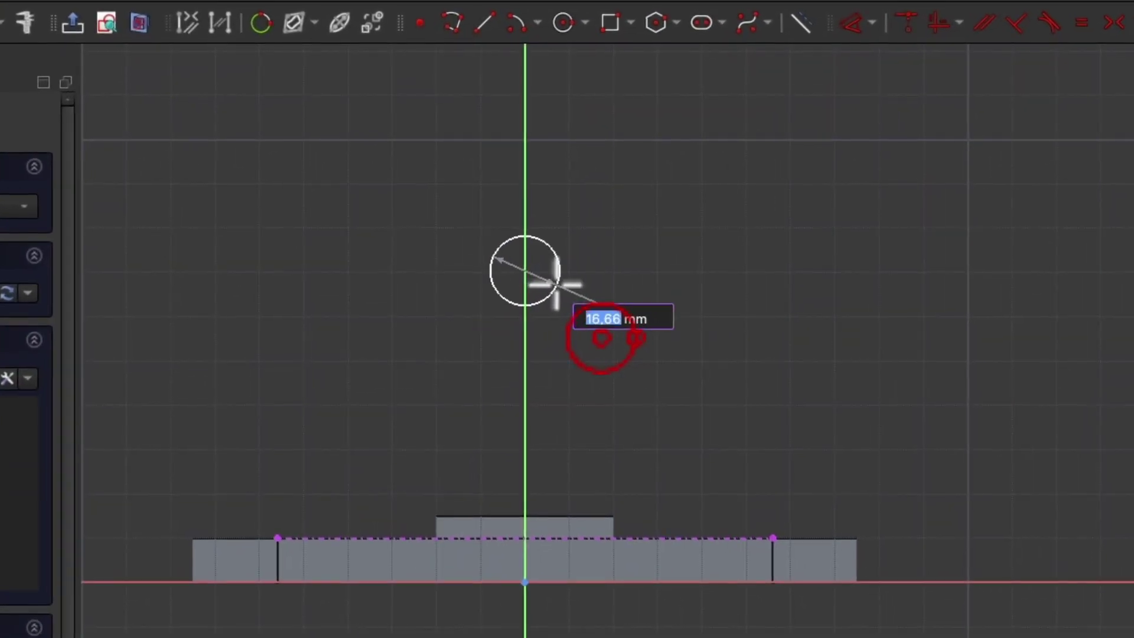
text(40)
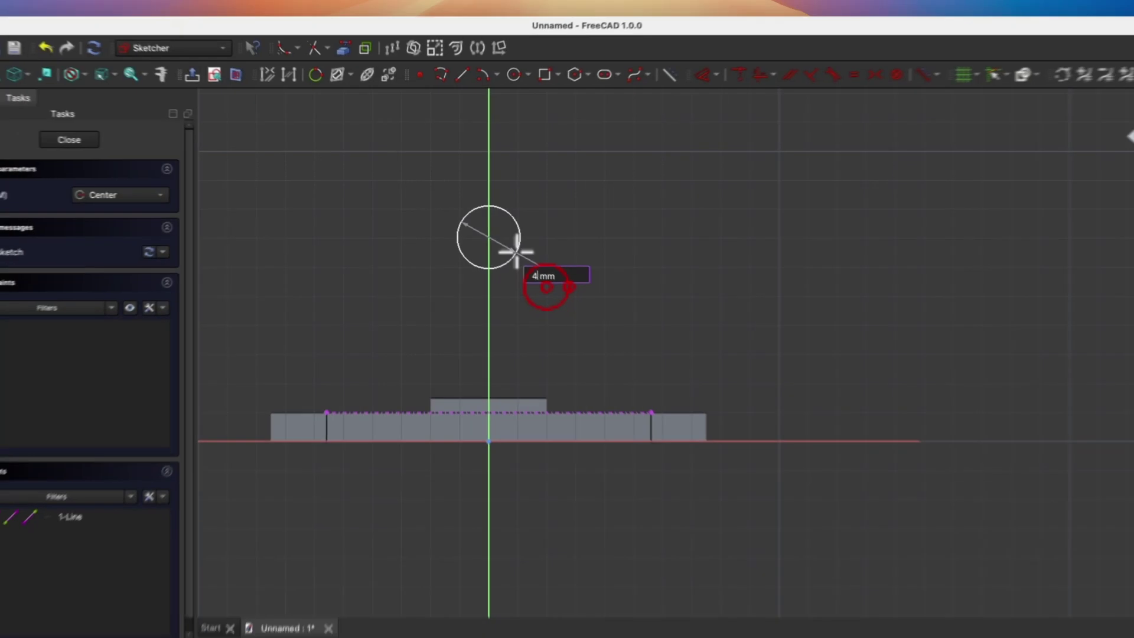
key(Return)
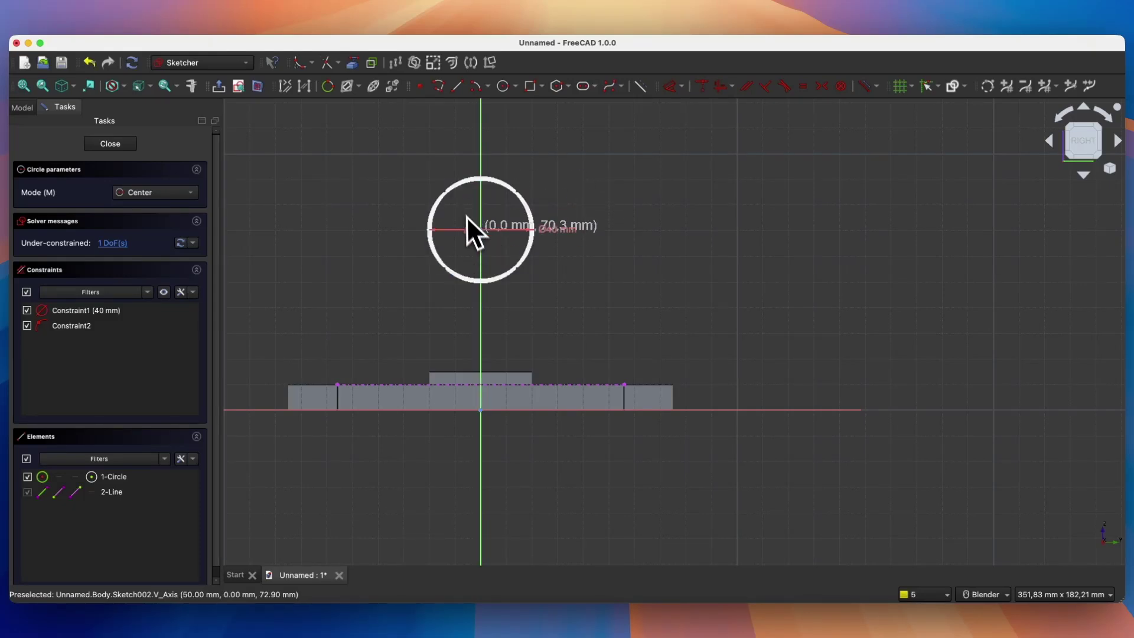
click(480, 230)
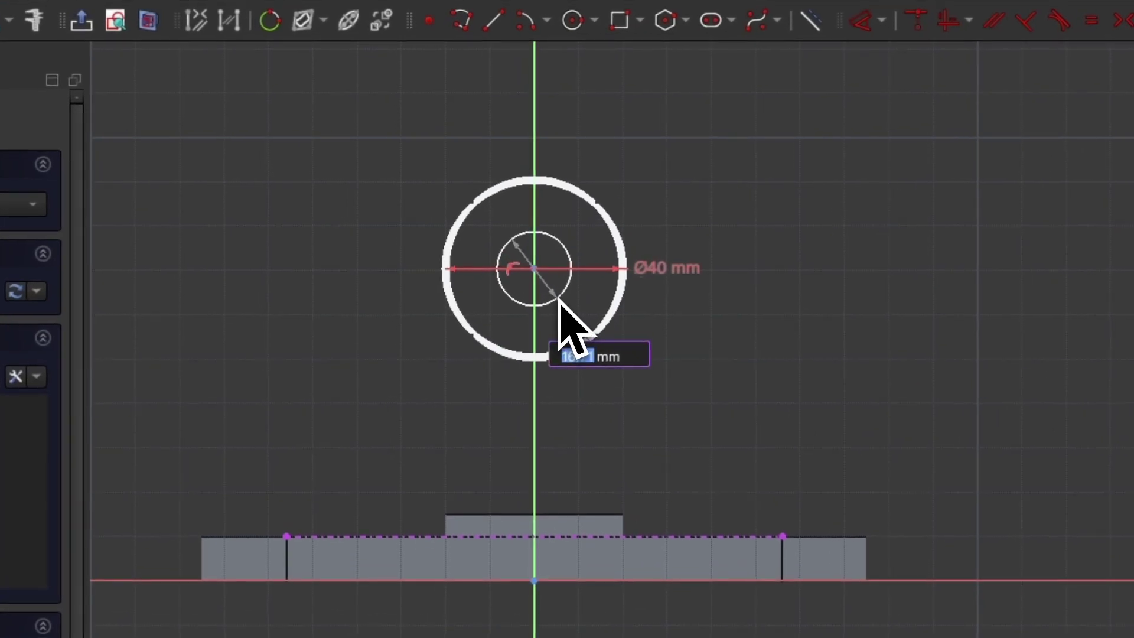
text(20)
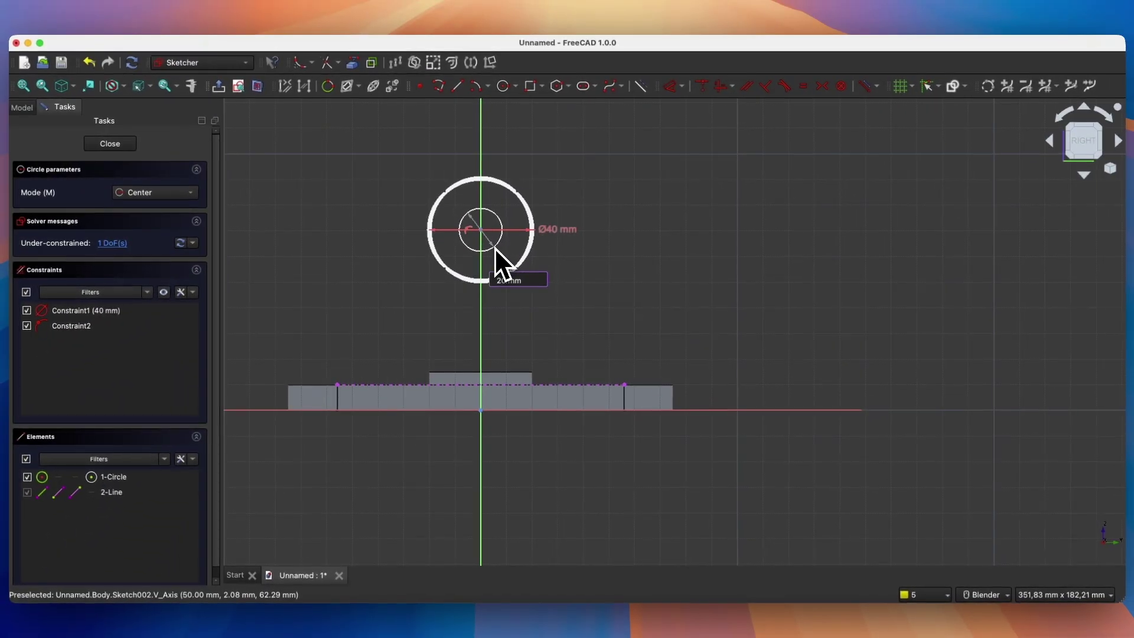
key(Return)
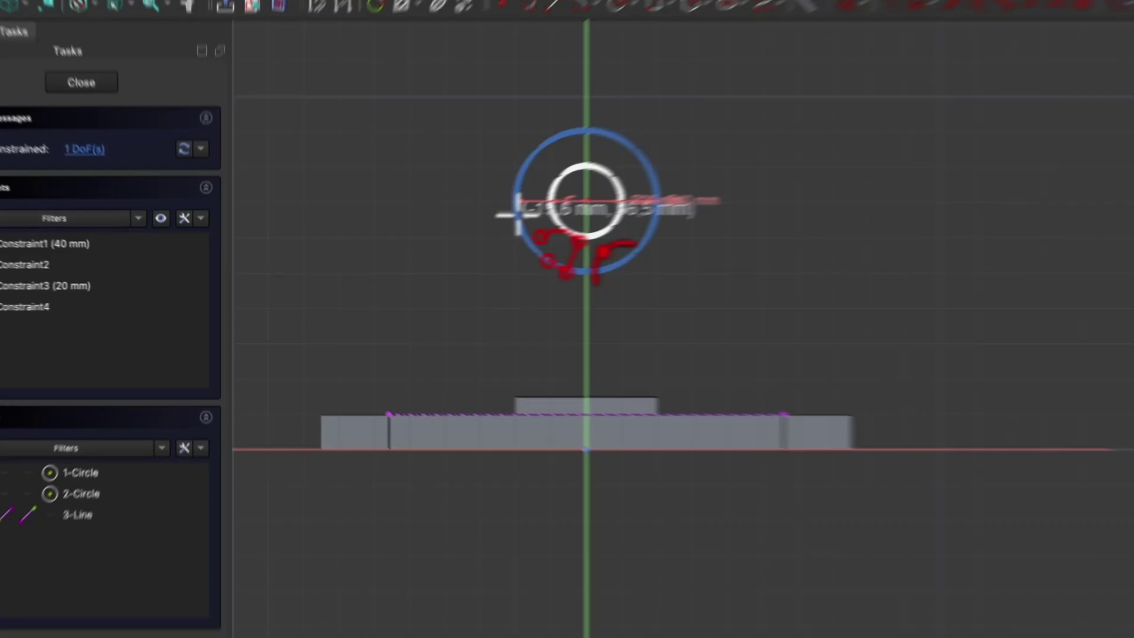
Draw a line chain from the outer circle to the base edge's left and right ends and back.
click(434, 245)
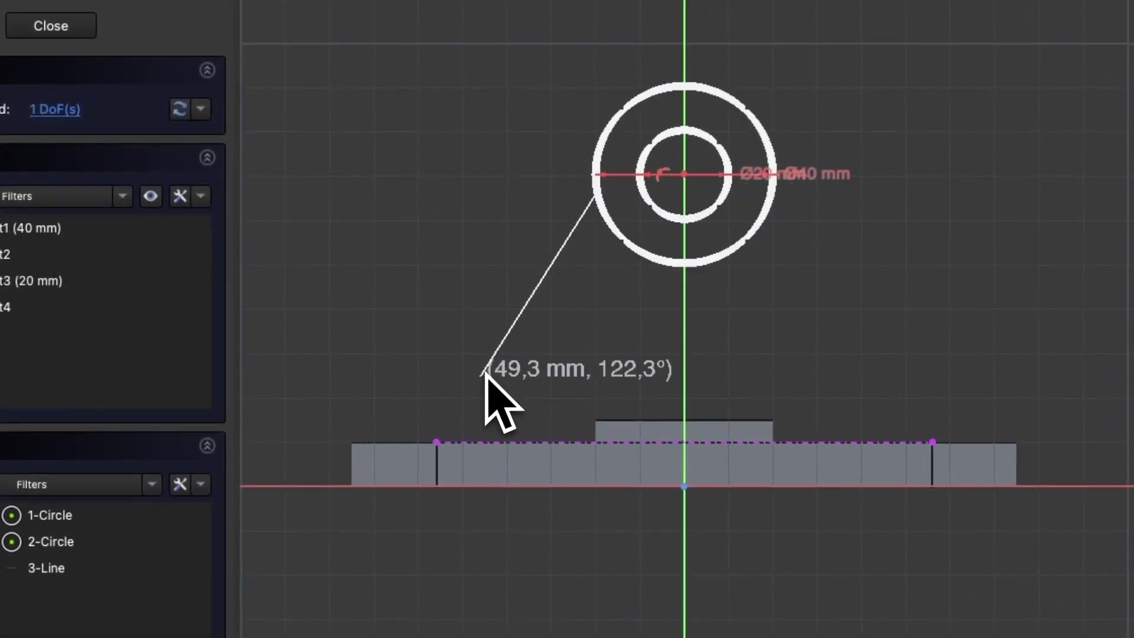
click(438, 441)
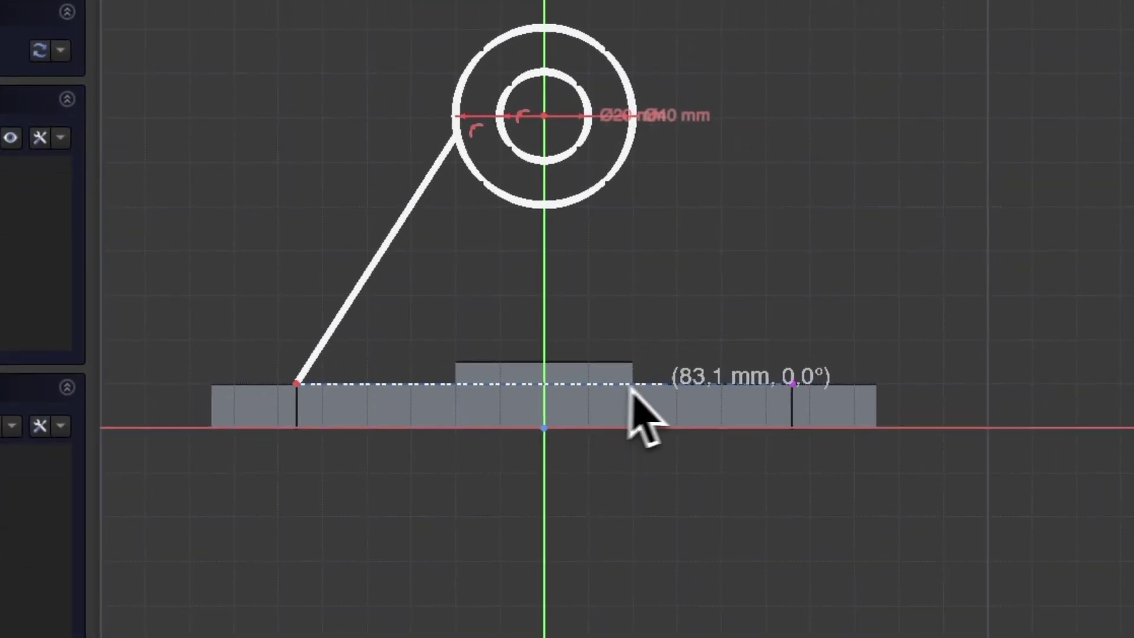
click(790, 383)
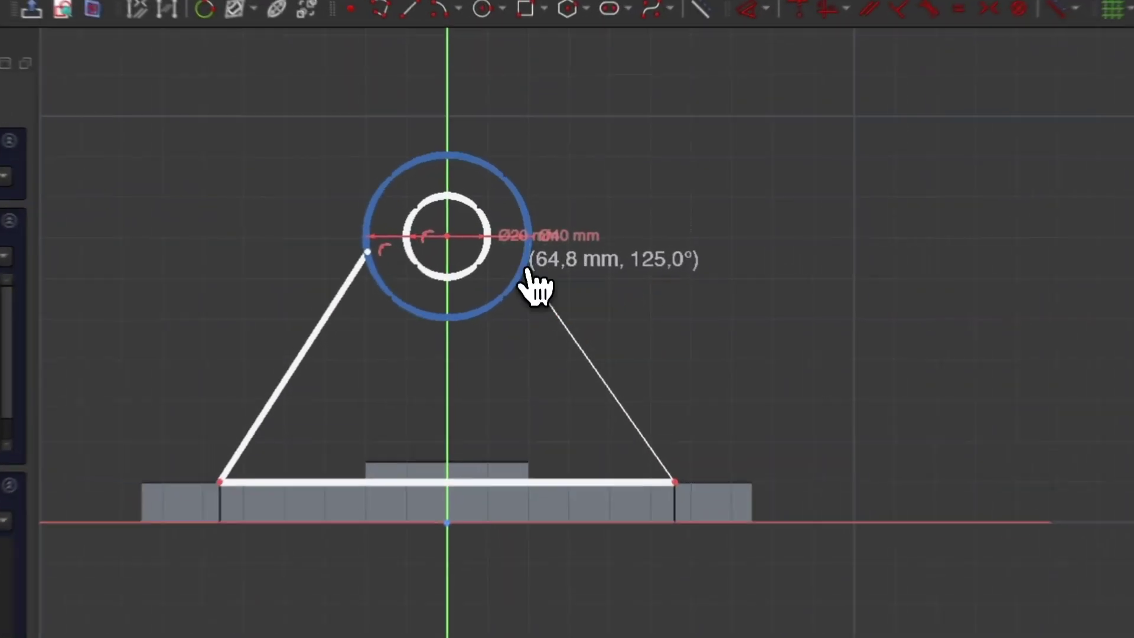
click(530, 248)
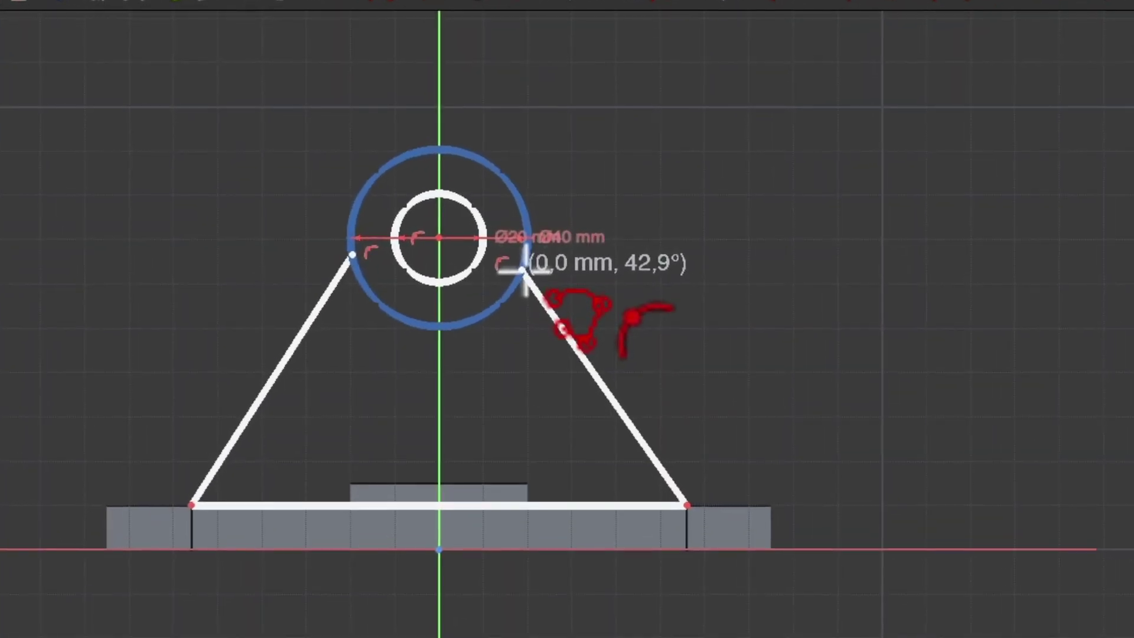
right_click(524, 270)
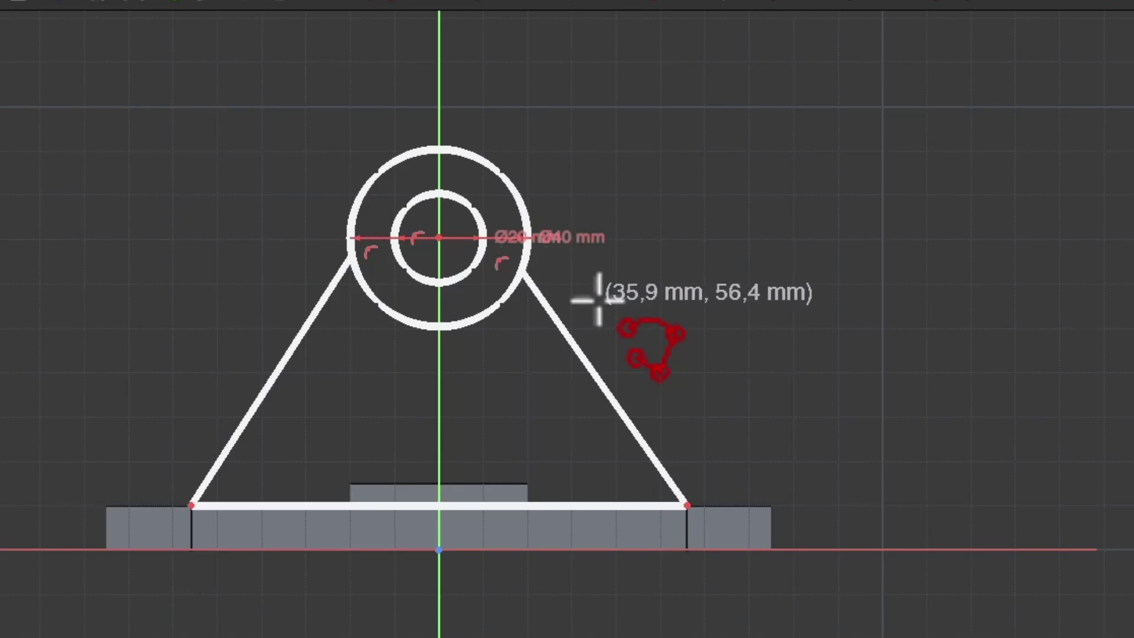
right_click(597, 298)
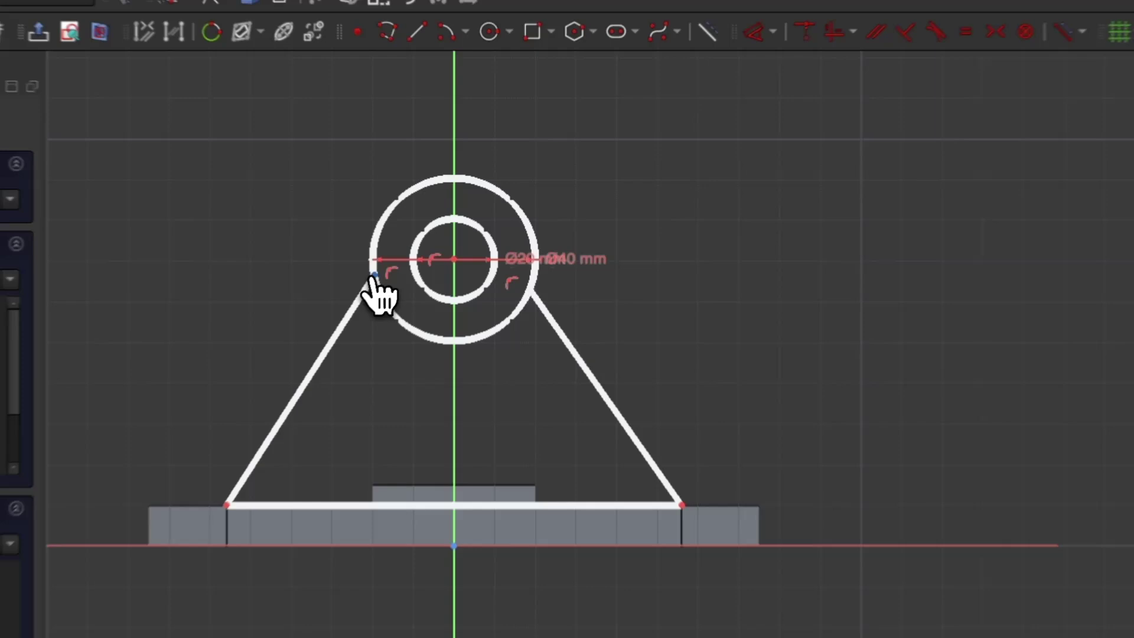
Reposition the left and right points where the slanted lines meet the circle.
drag(359, 284, 358, 314)
mouse_move(536, 311)
mouse_down()
mouse_move(523, 343)
mouse_move(557, 256)
mouse_move(548, 304)
mouse_up()
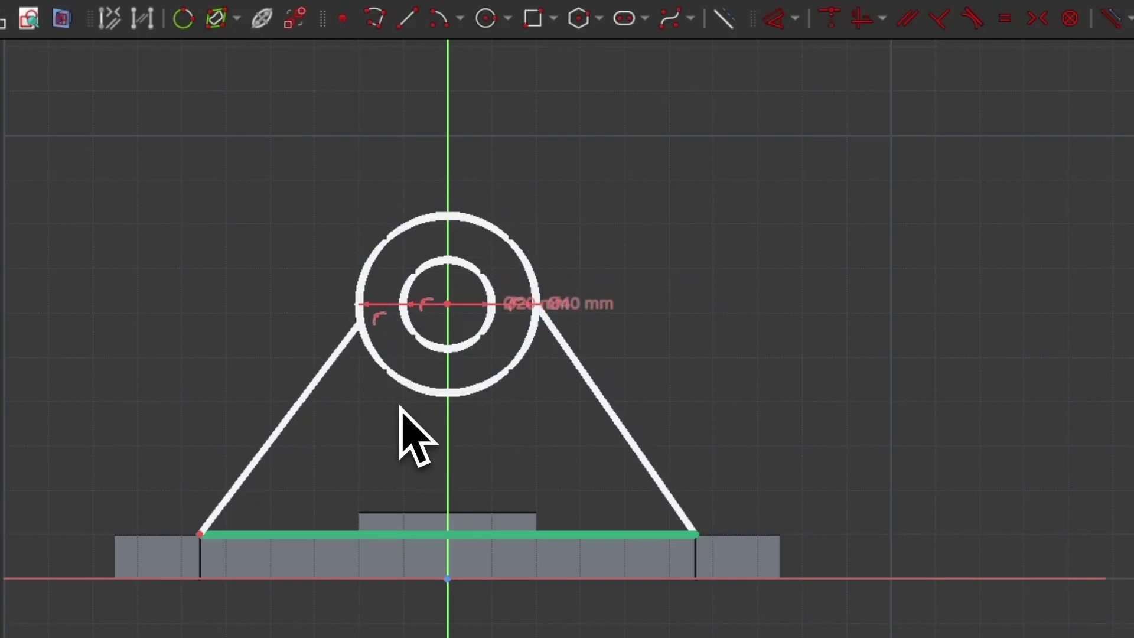
click(361, 323)
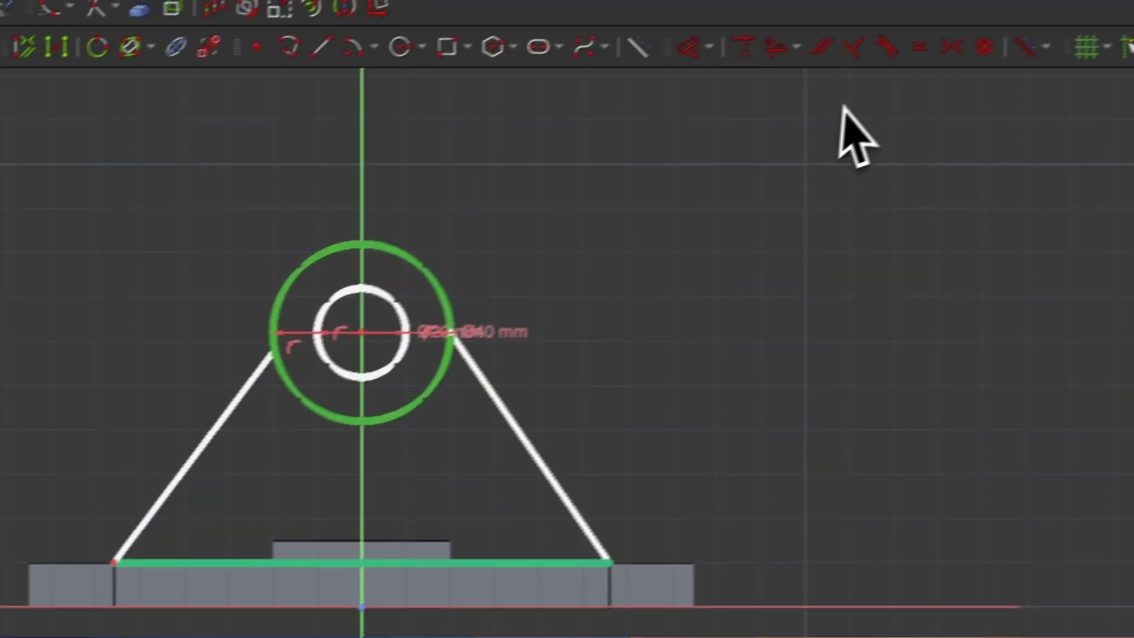
Constrain the left and right slanted lines tangent to the 40 mm outer circle.
click(843, 65)
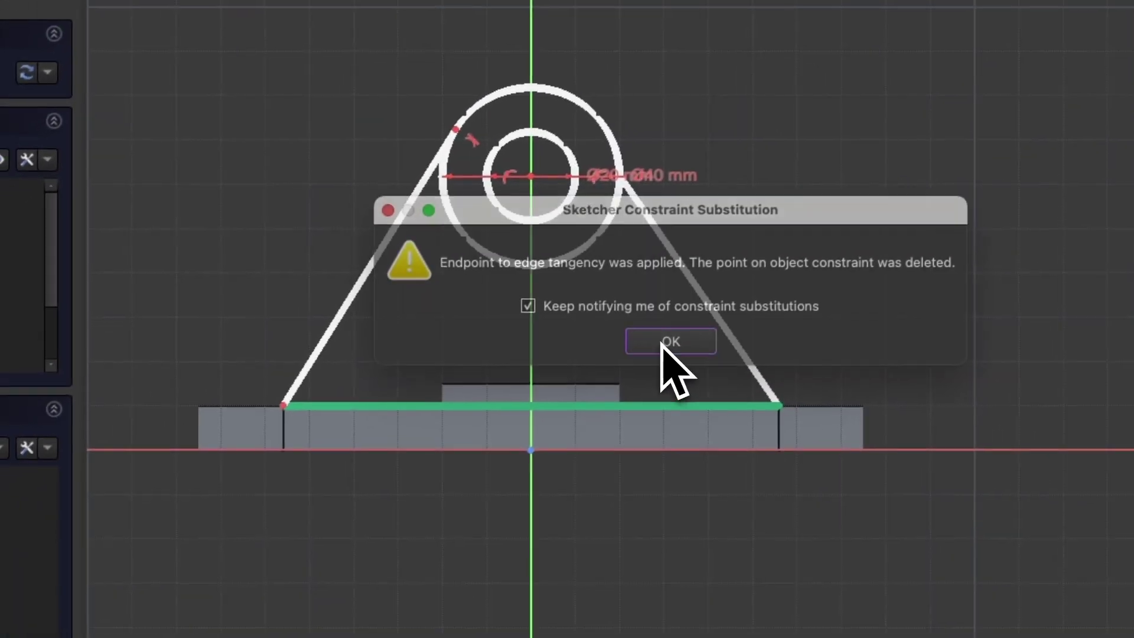
click(662, 345)
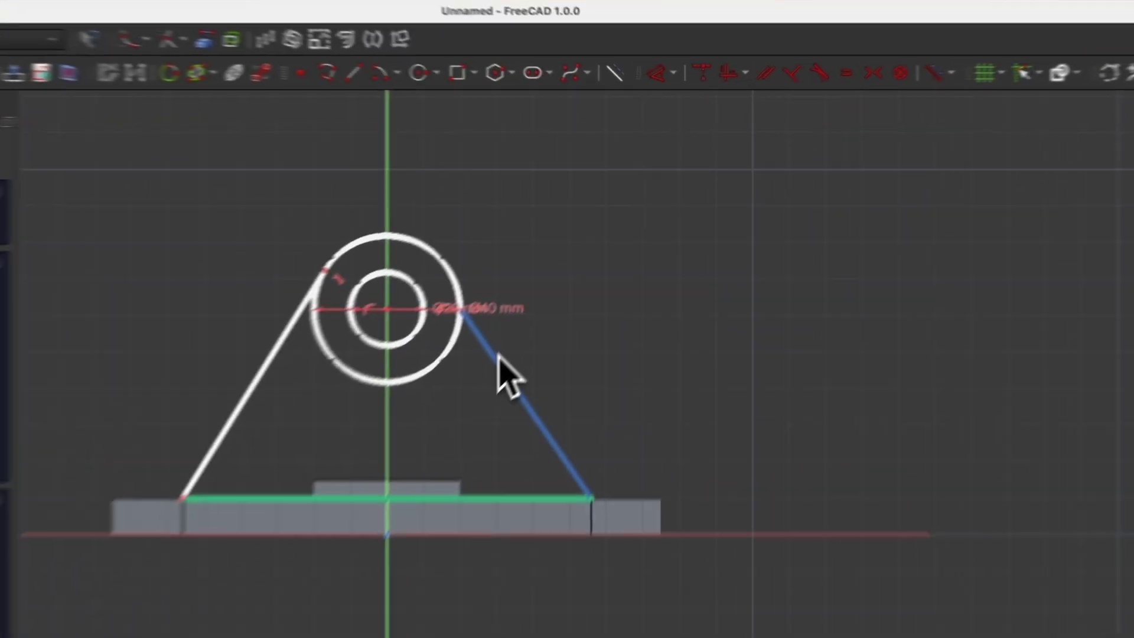
click(557, 289)
click(411, 309)
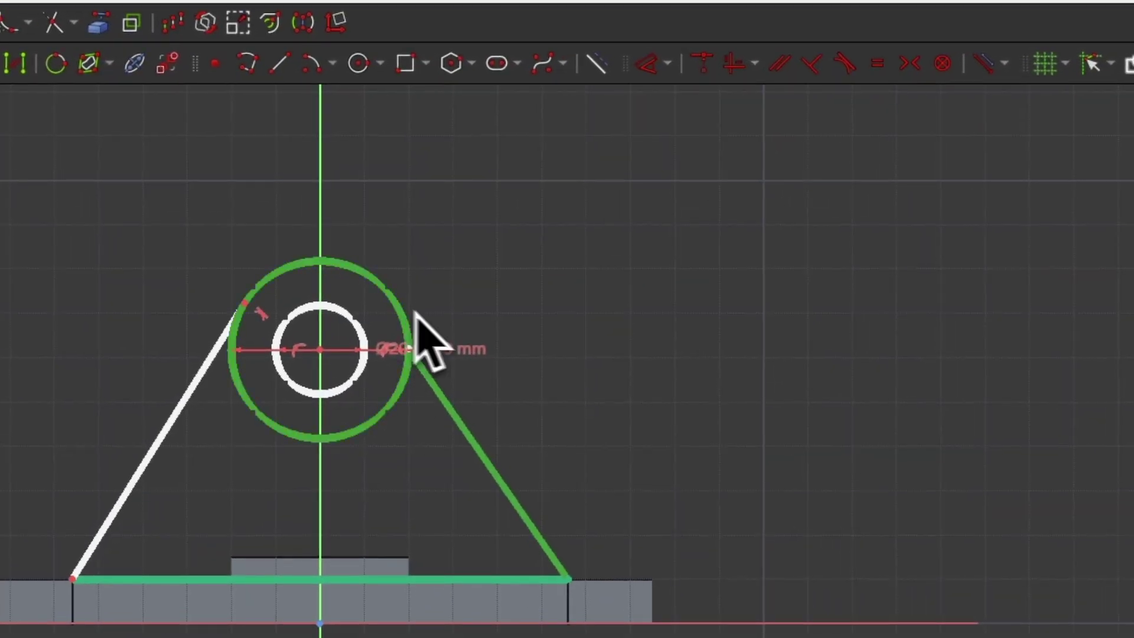
click(838, 74)
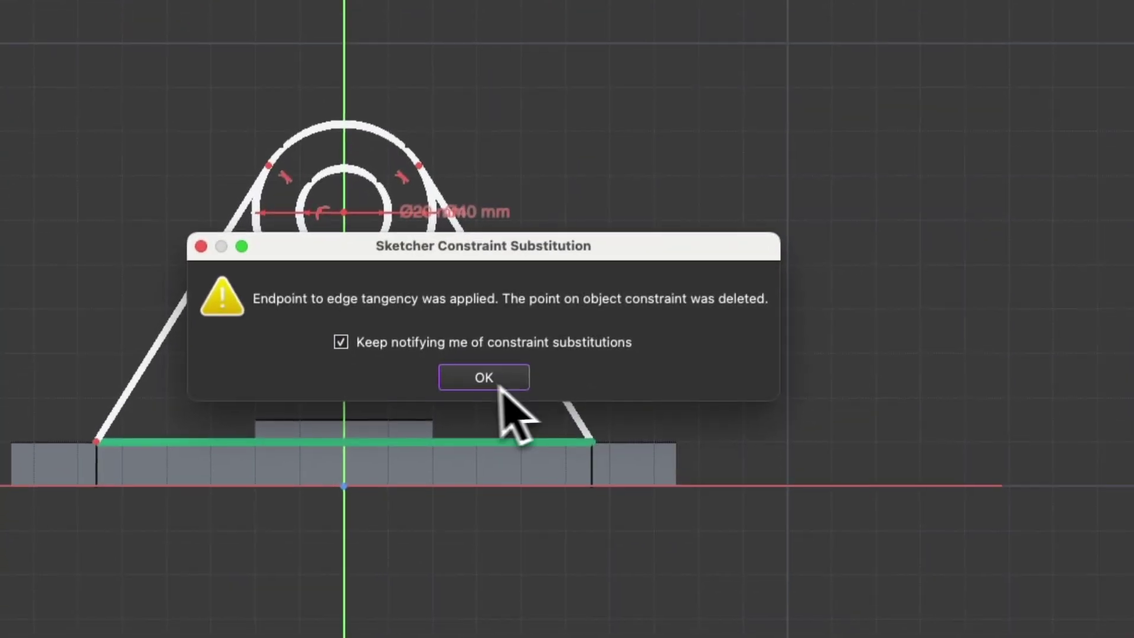
click(475, 377)
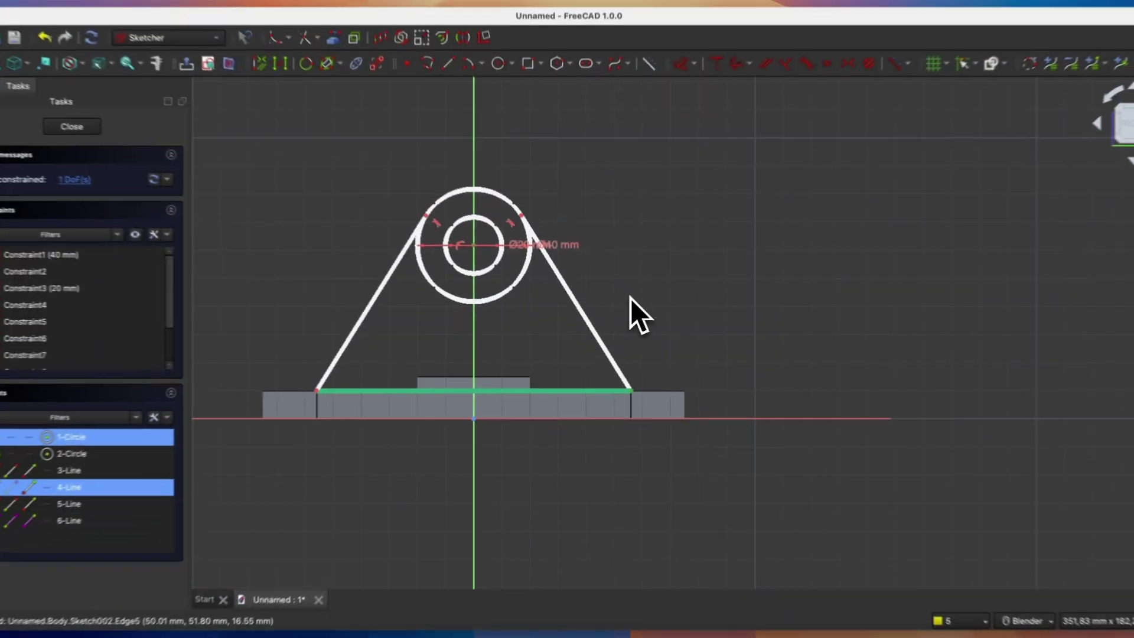
key(d)
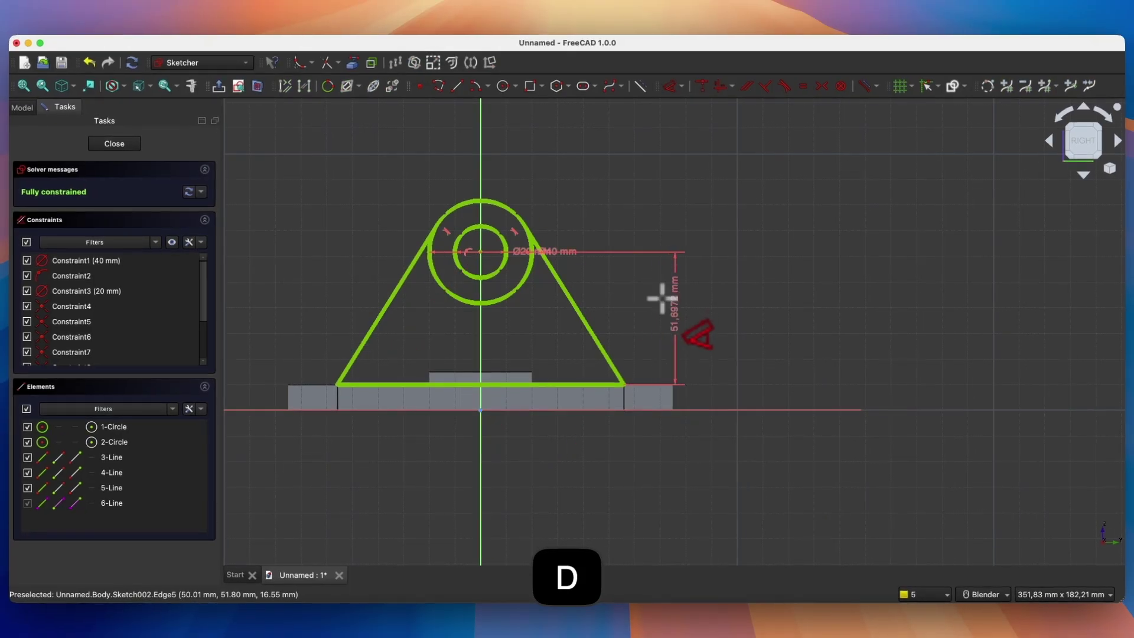
Dimension the lug's vertical height to 100 mm.
click(700, 310)
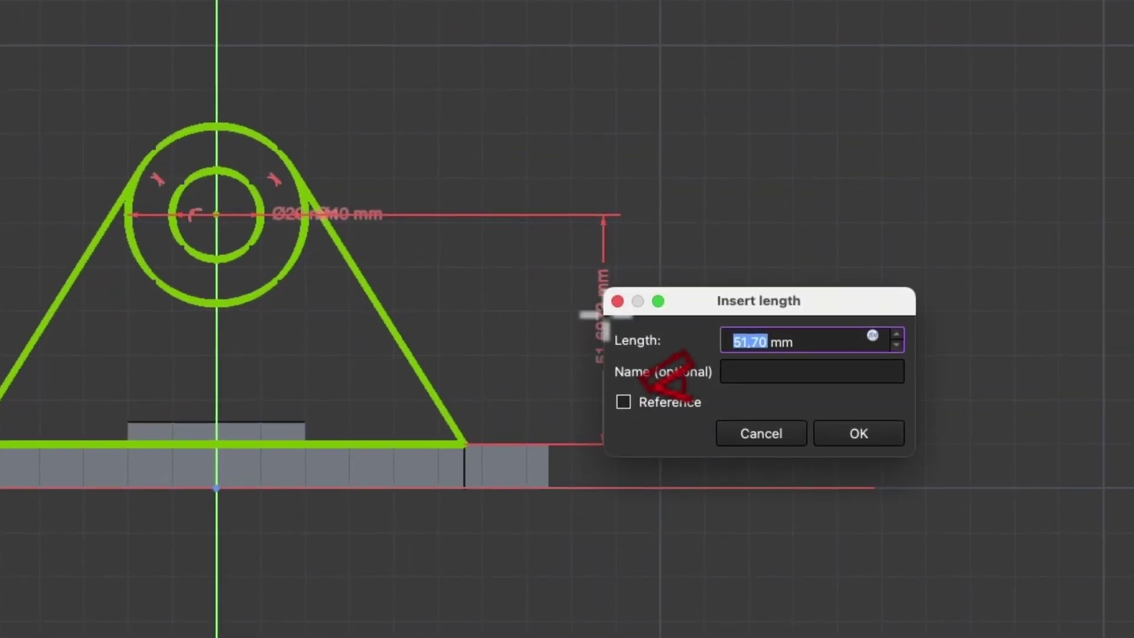
text(100)
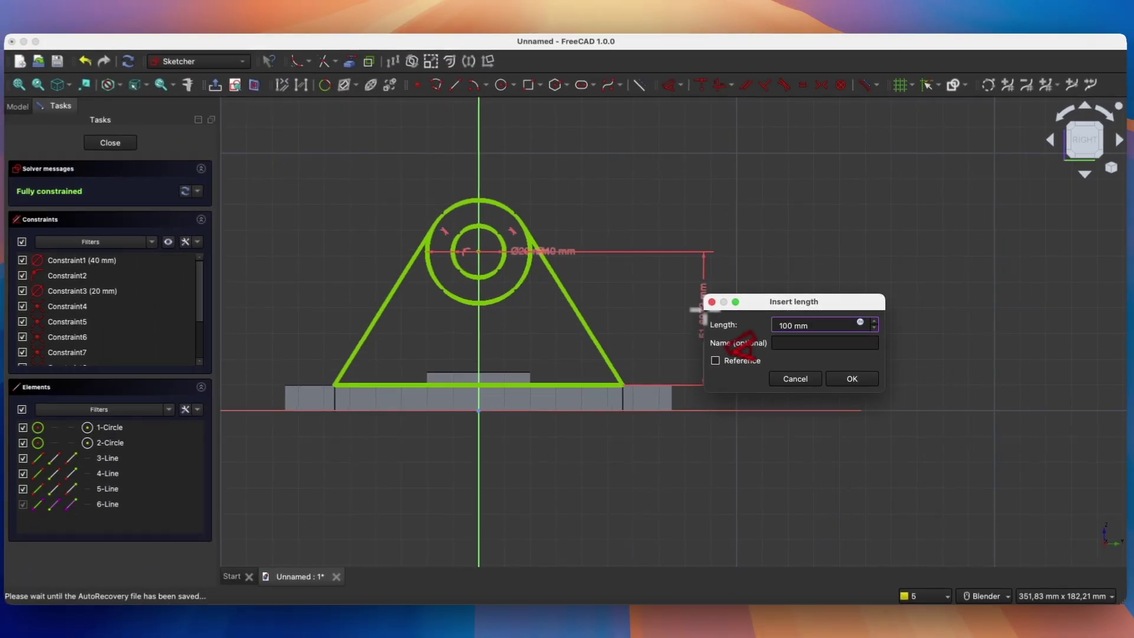
key(Return)
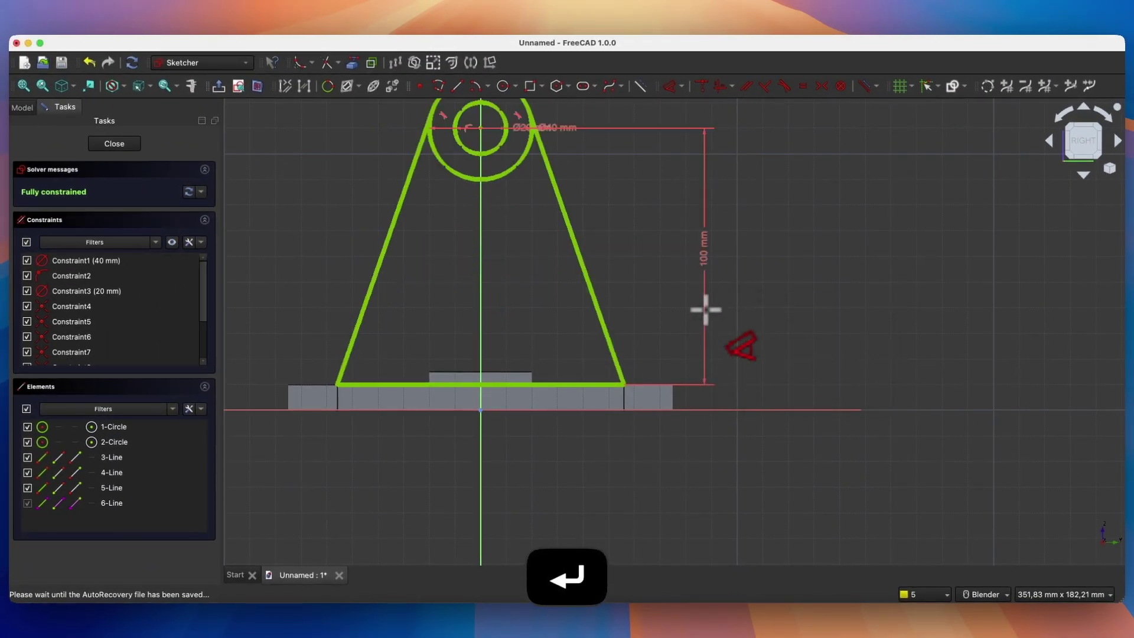
scroll(628, 294, down, 3)
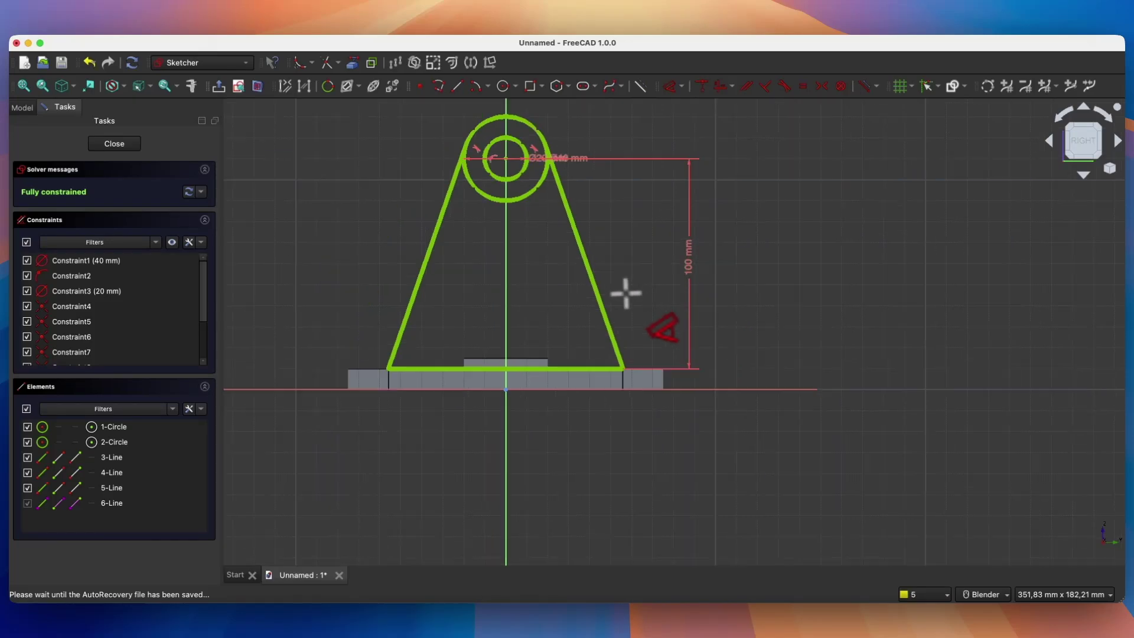
scroll(558, 129, up, 3)
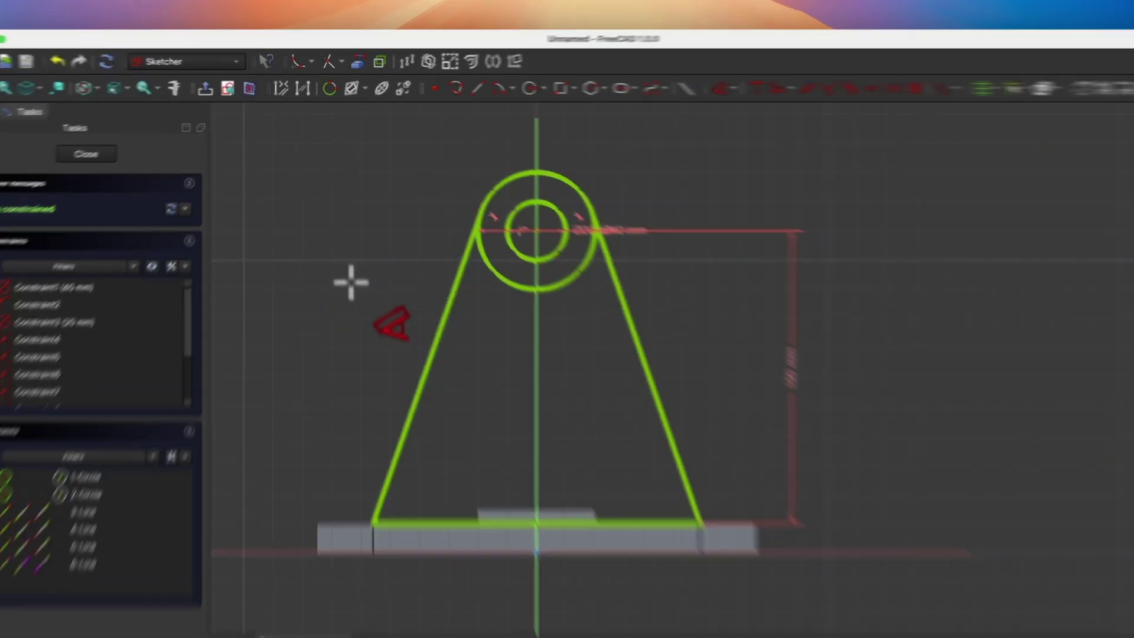
Trim off the outer circle's lower arc and close the lug sketch.
click(343, 68)
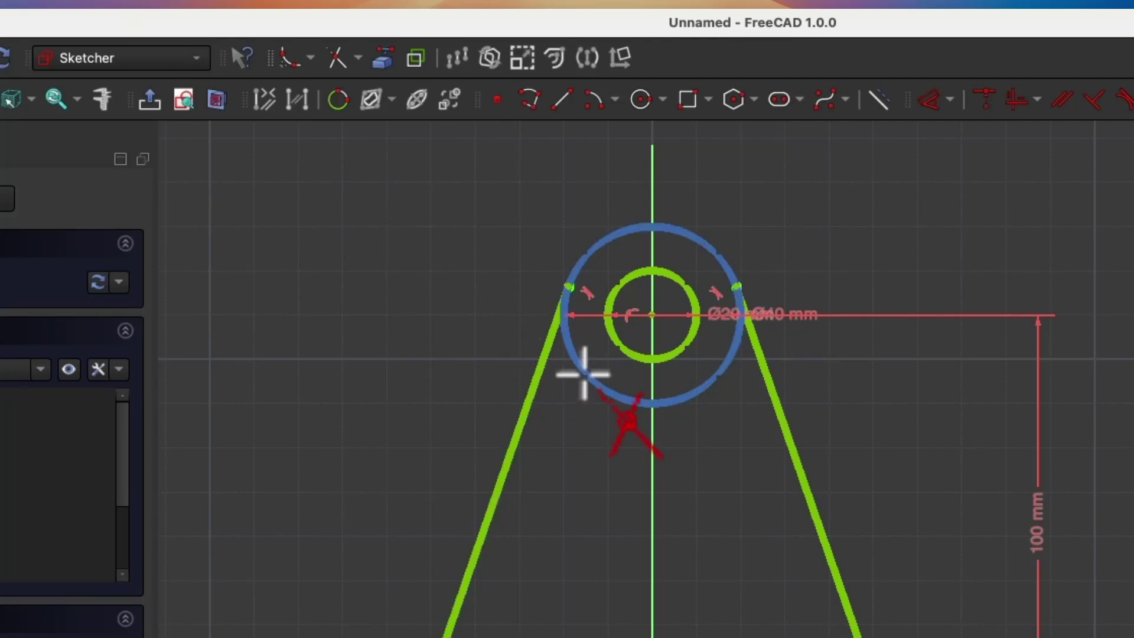
click(583, 375)
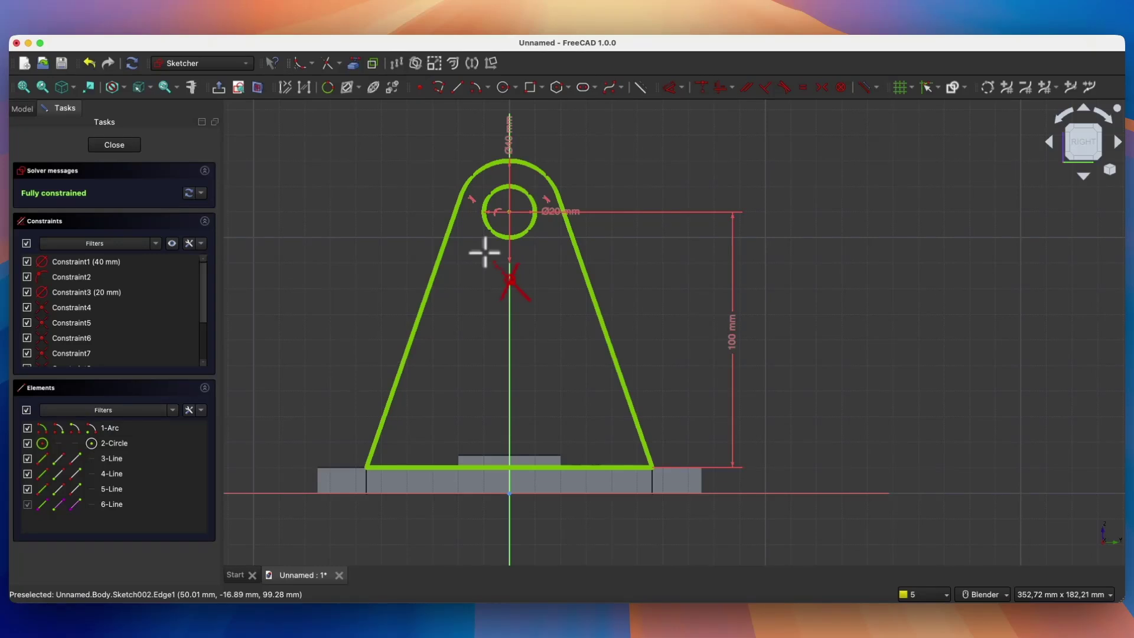
click(115, 145)
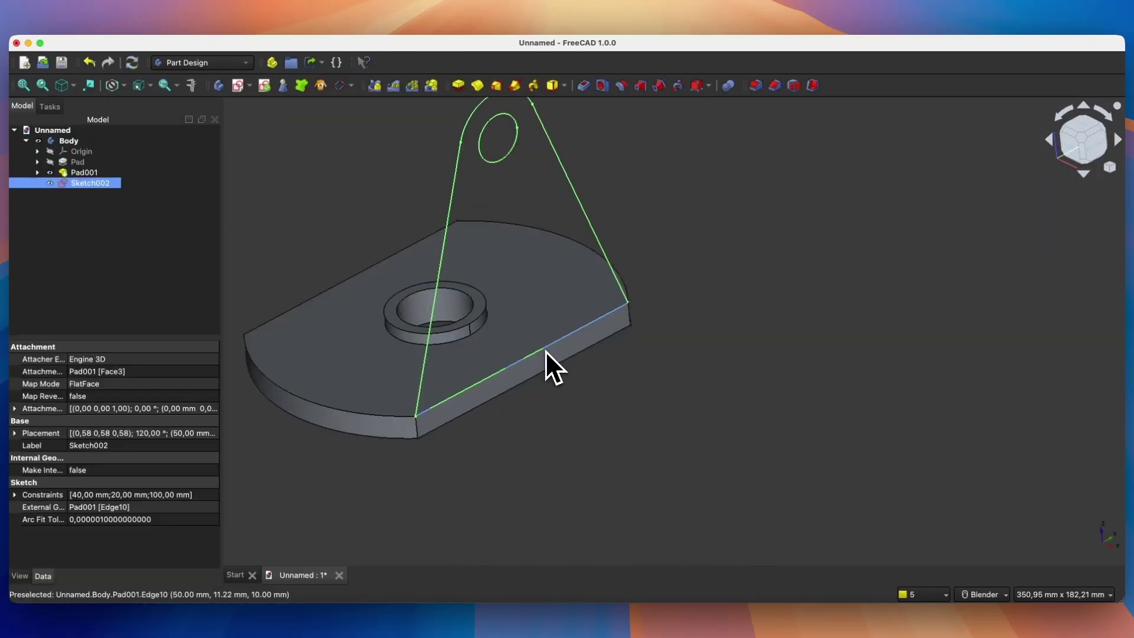
scroll(596, 417, down, 3)
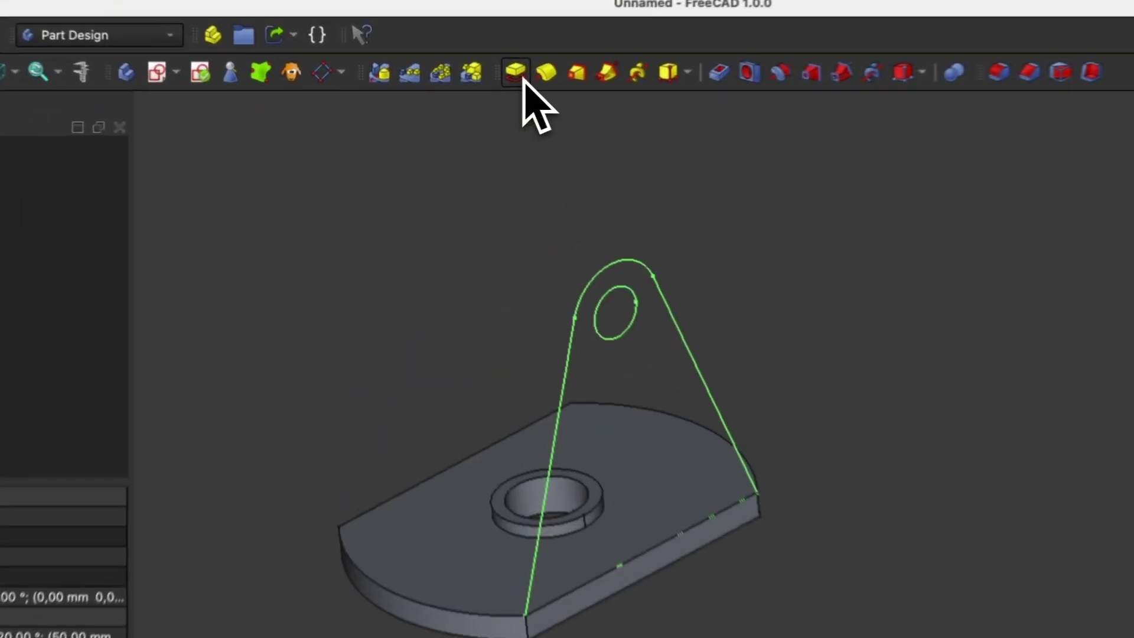
Pad the lug sketch 10 mm with Reversed ticked so it sits on the plate.
click(522, 78)
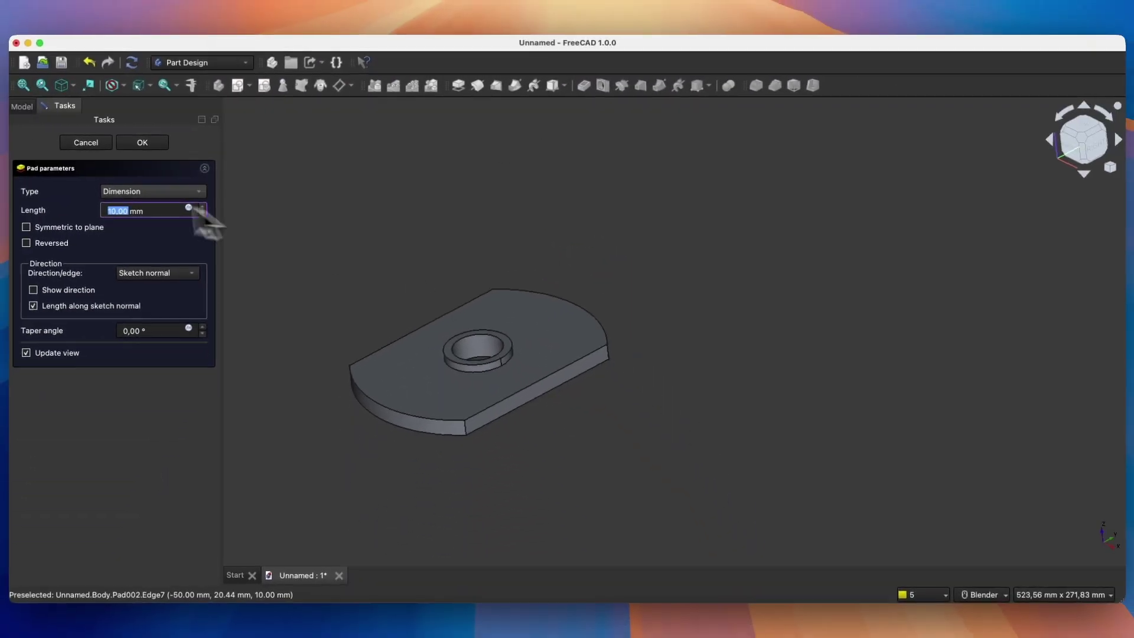
click(115, 210)
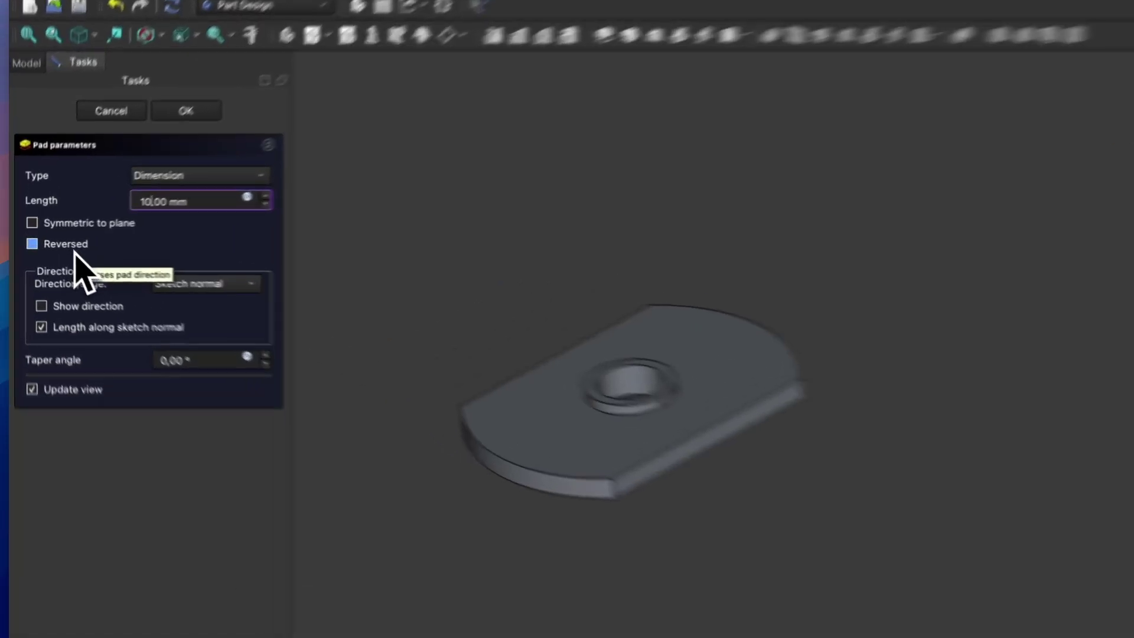
click(58, 248)
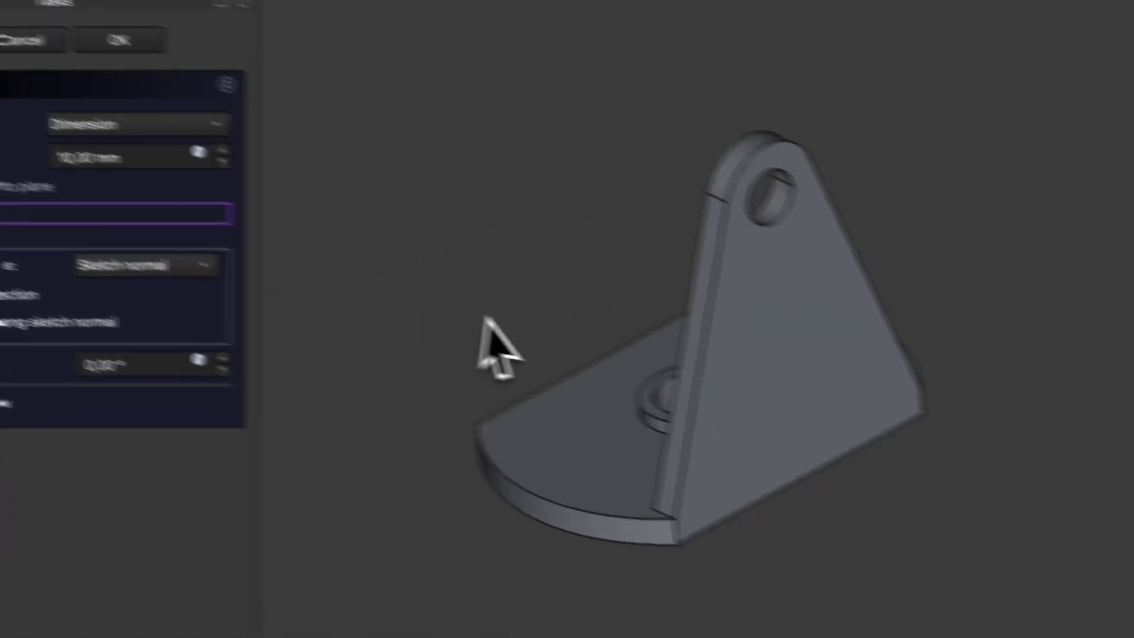
middle_drag(431, 369, 708, 335)
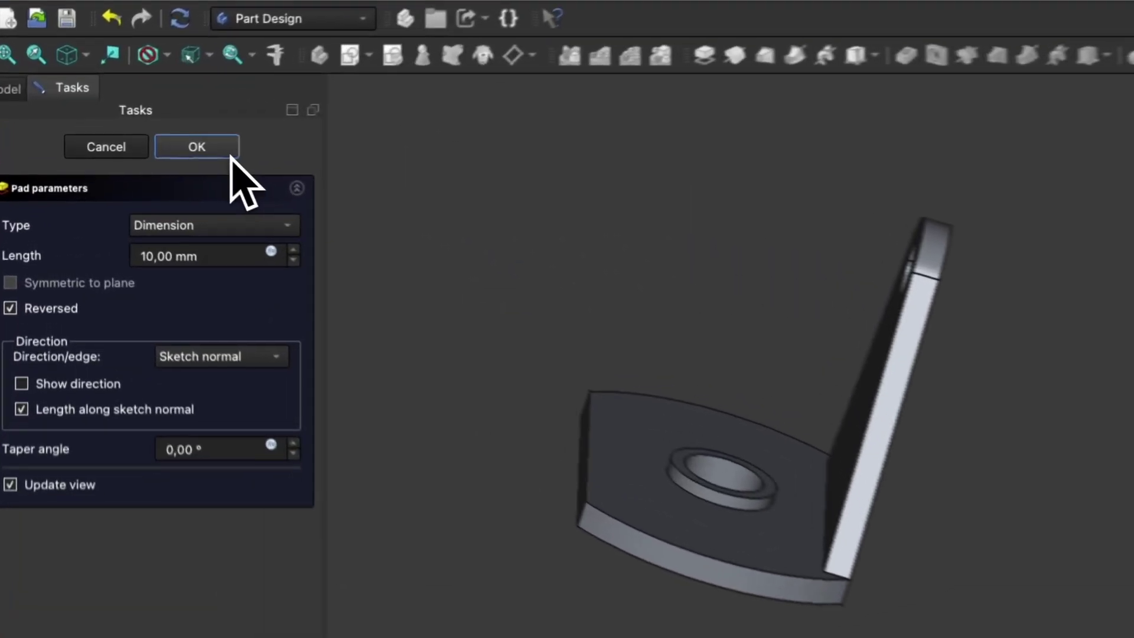
click(230, 155)
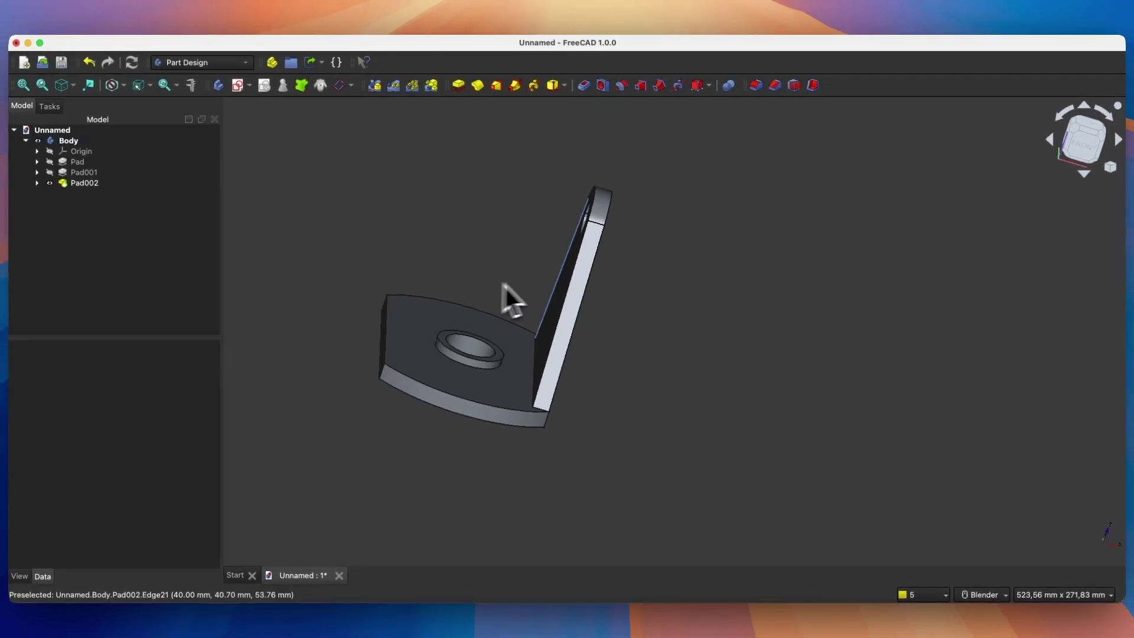
Orbit toward the lug and select the inner cylindrical face of its hole.
middle_drag(503, 283, 544, 271)
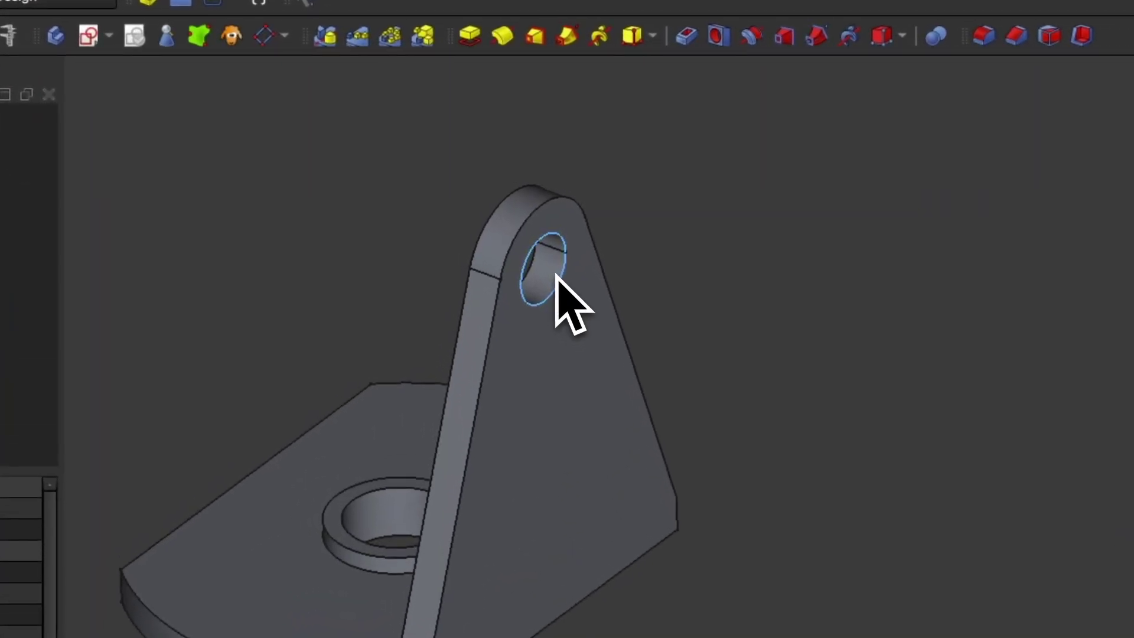
click(548, 270)
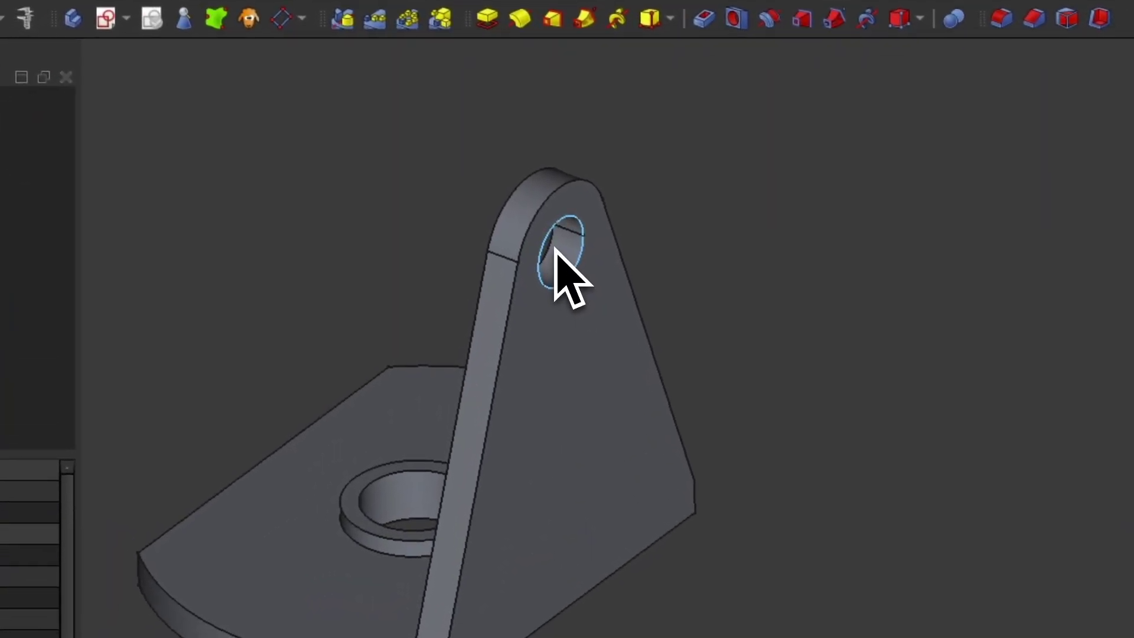
middle_drag(553, 248, 562, 258)
click(571, 263)
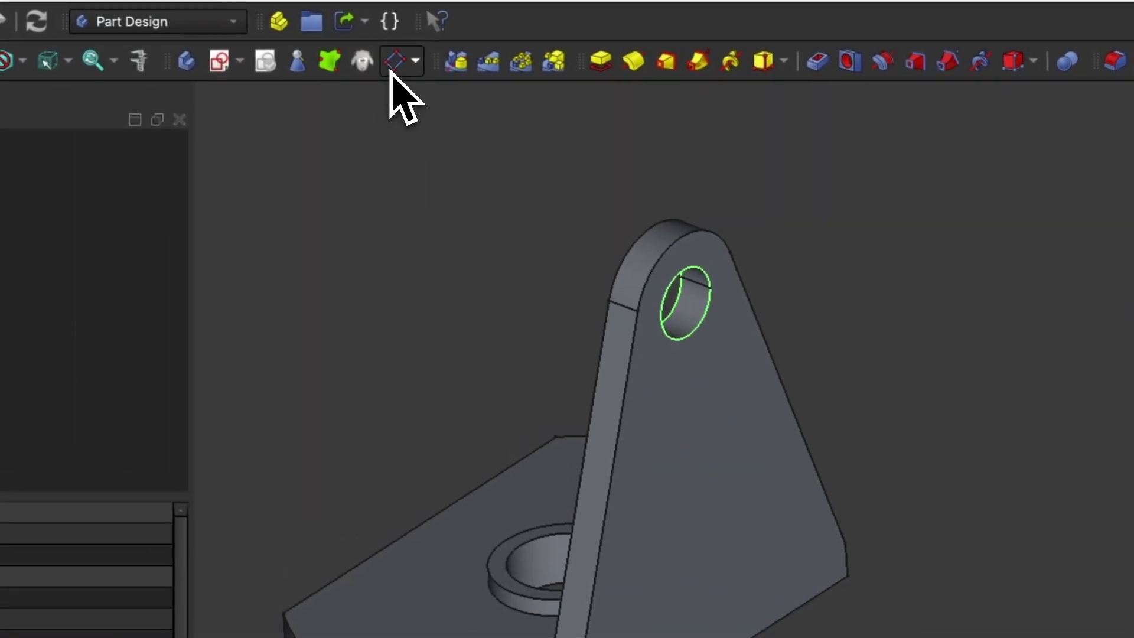
Create a datum plane through the lug hole and select it in the Model tree.
click(394, 60)
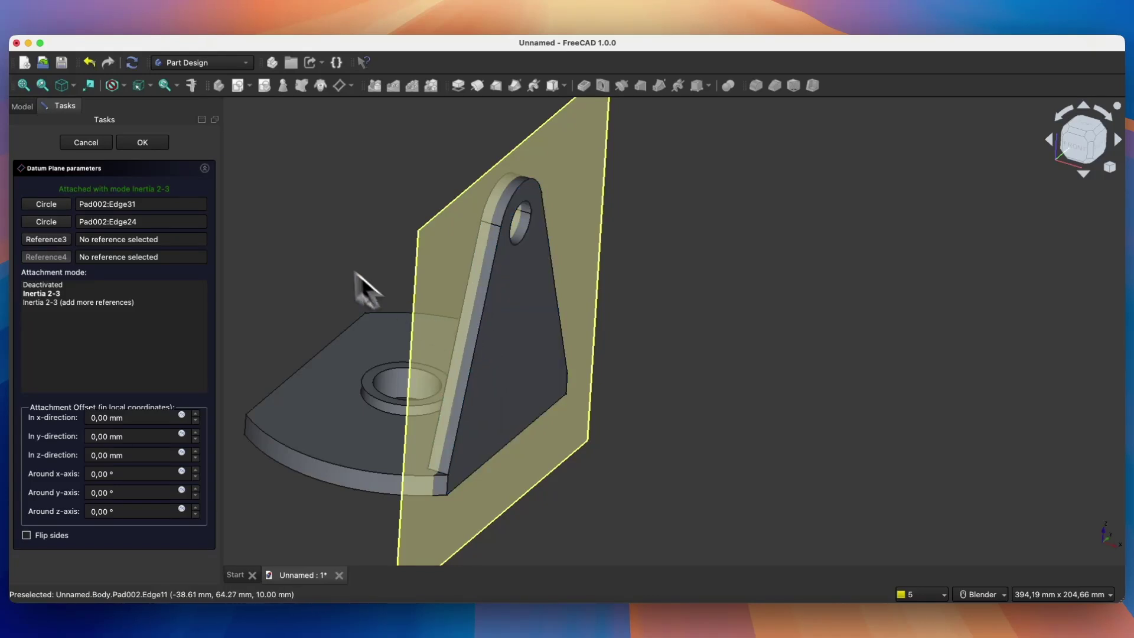
click(155, 147)
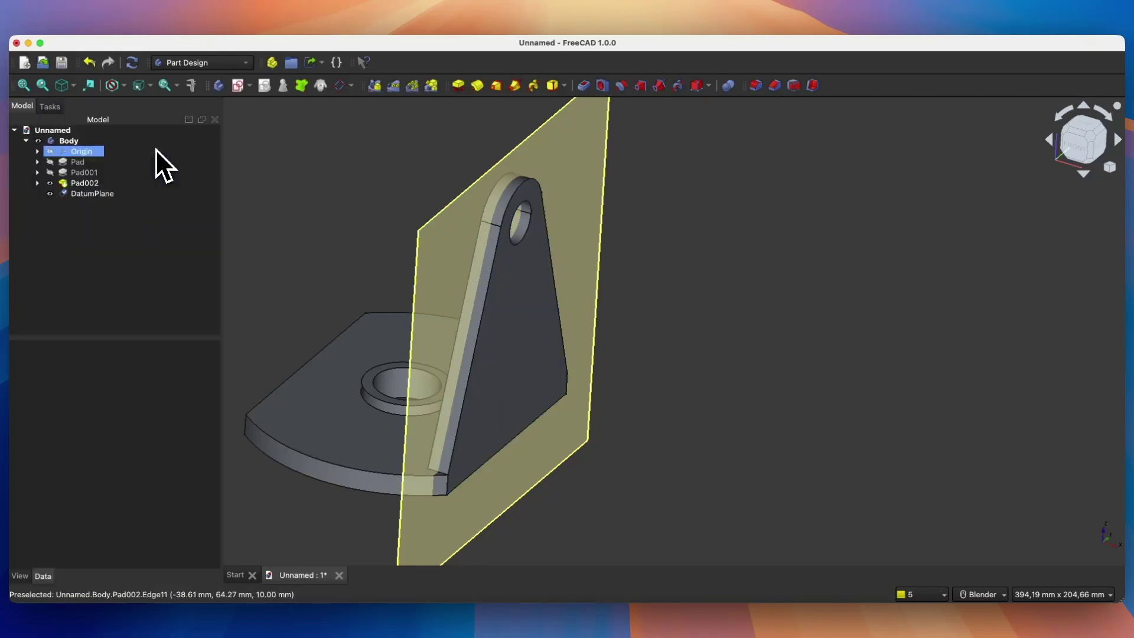
click(418, 255)
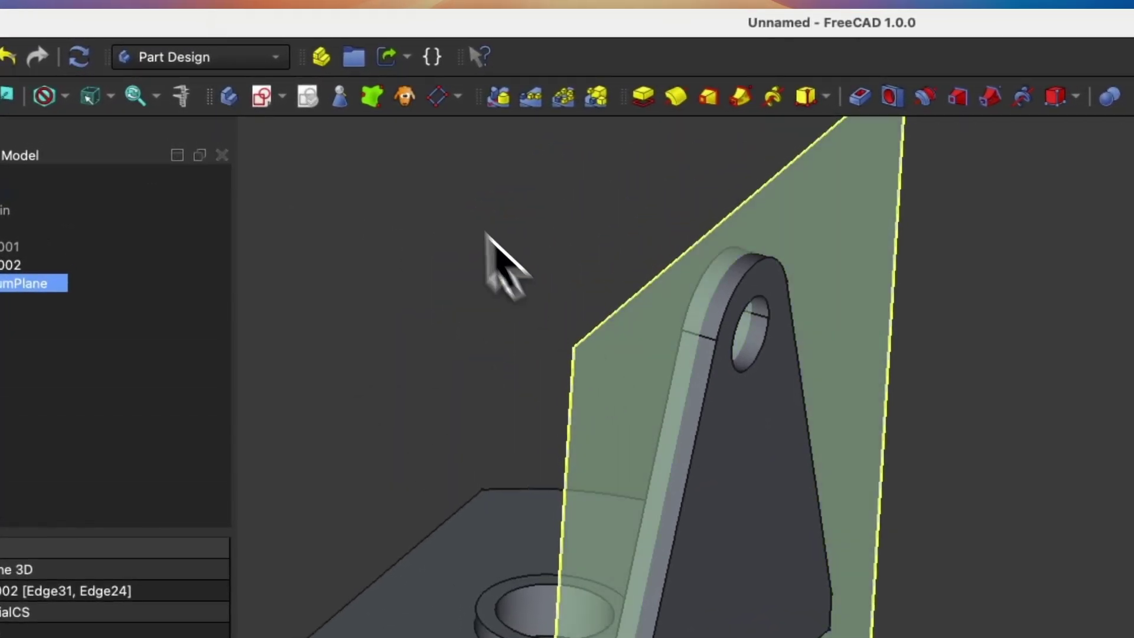
Start a sketch on the DatumPlane, link the lug hole as external geometry, and enable section view.
click(269, 107)
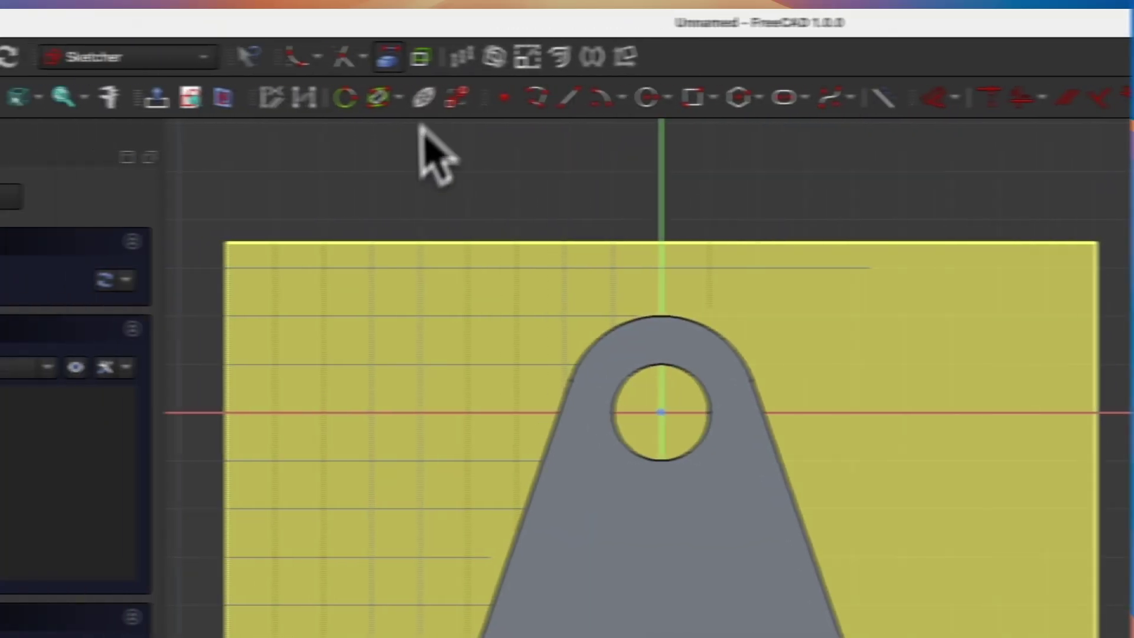
click(459, 63)
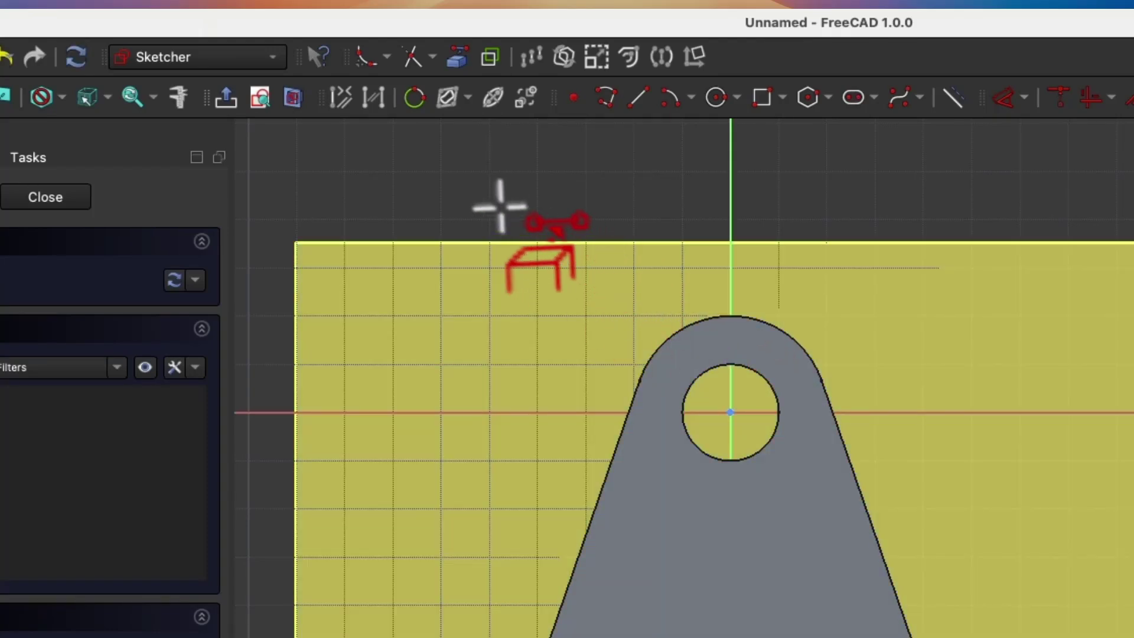
click(300, 108)
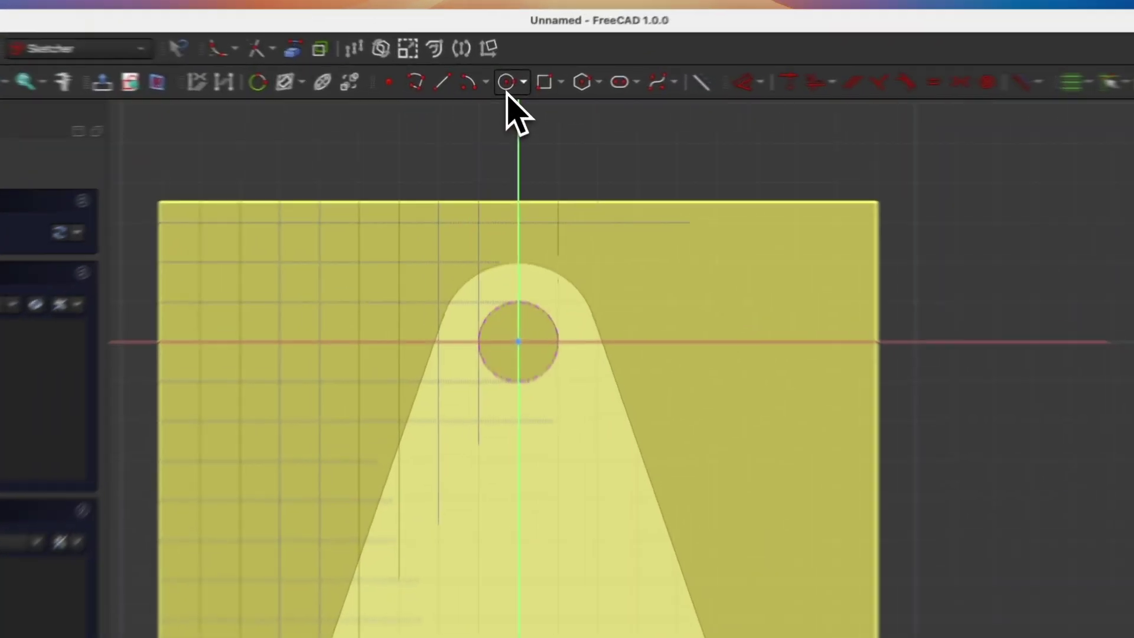
Draw a 30 mm diameter circle centred on the lug hole.
key(g)
key(c)
click(523, 393)
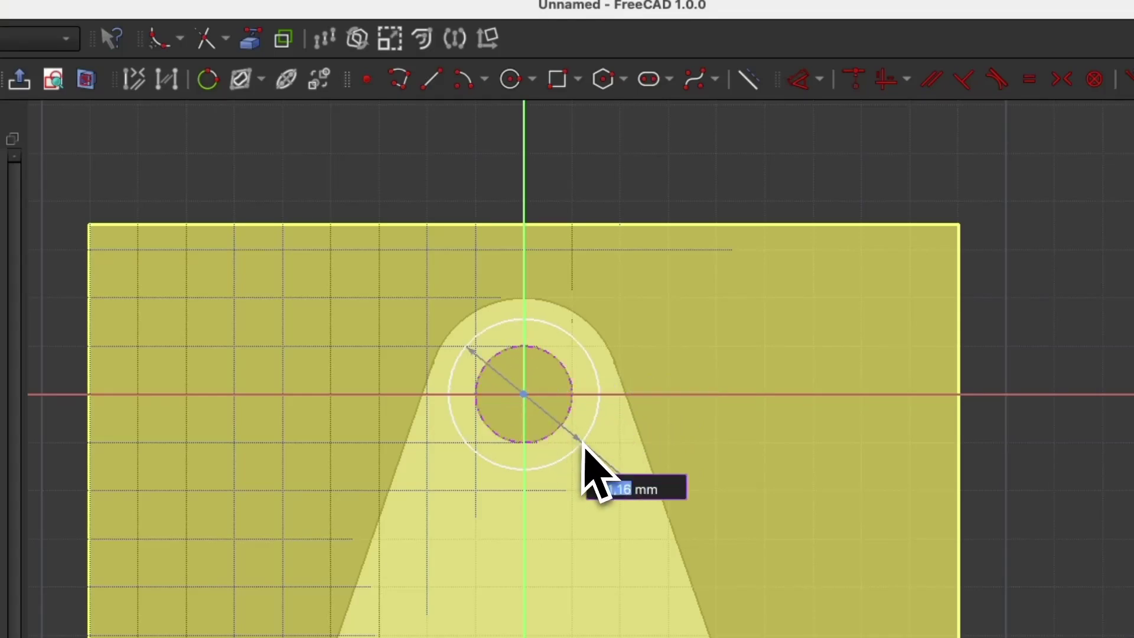
text(30)
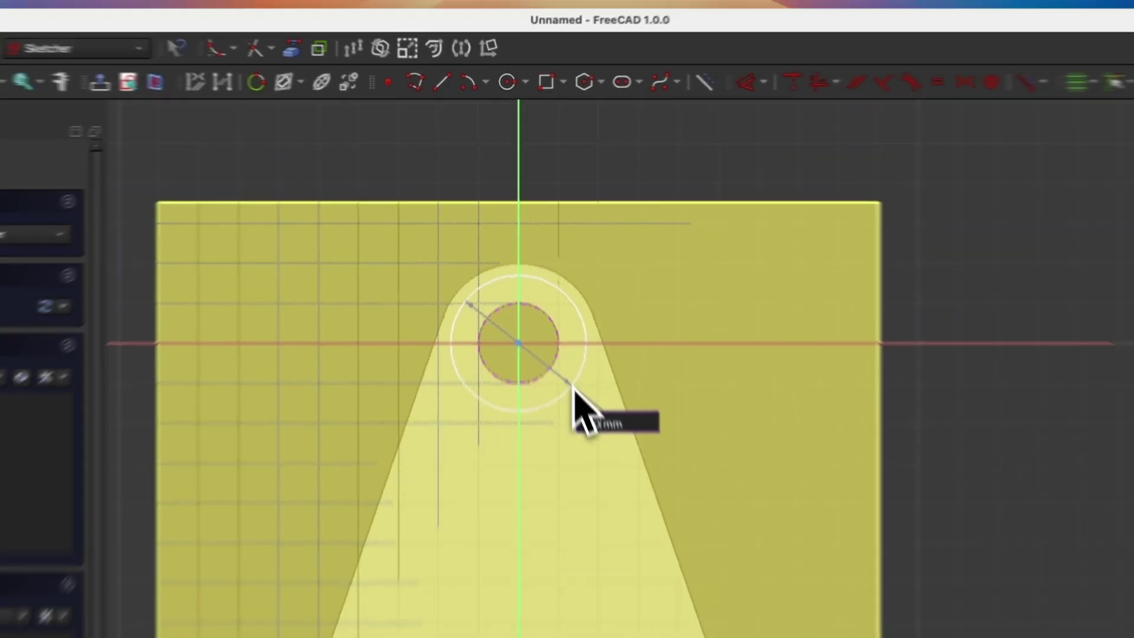
key(Return)
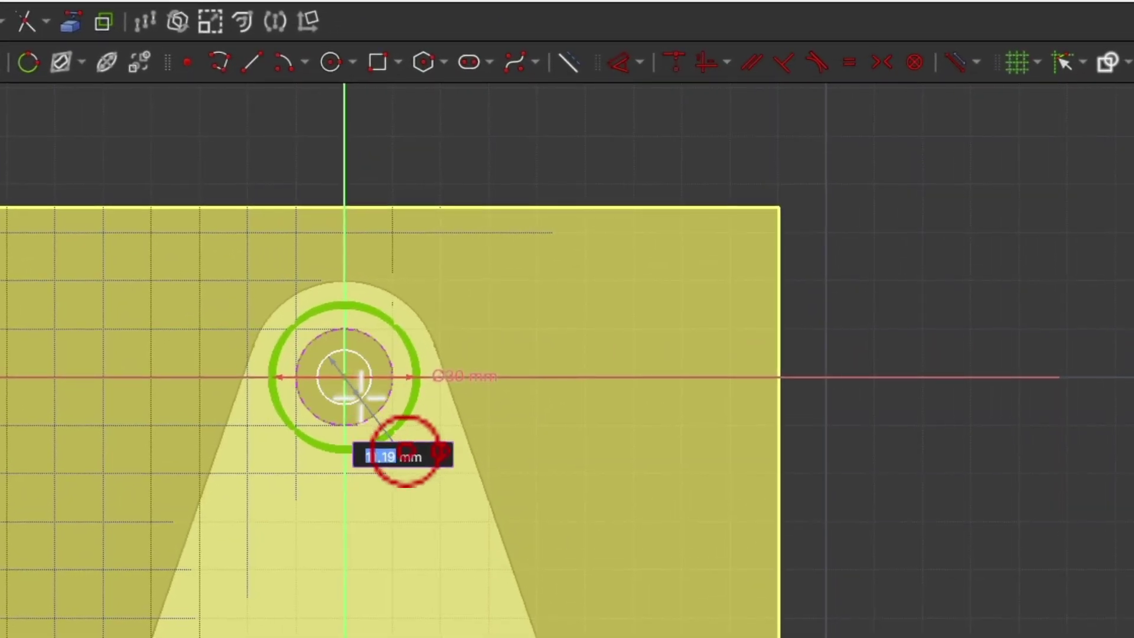
right_click(400, 442)
Apply an Equal constraint so the inner circle matches the lug hole, then close the sketch.
key(g)
key(c)
right_click(478, 340)
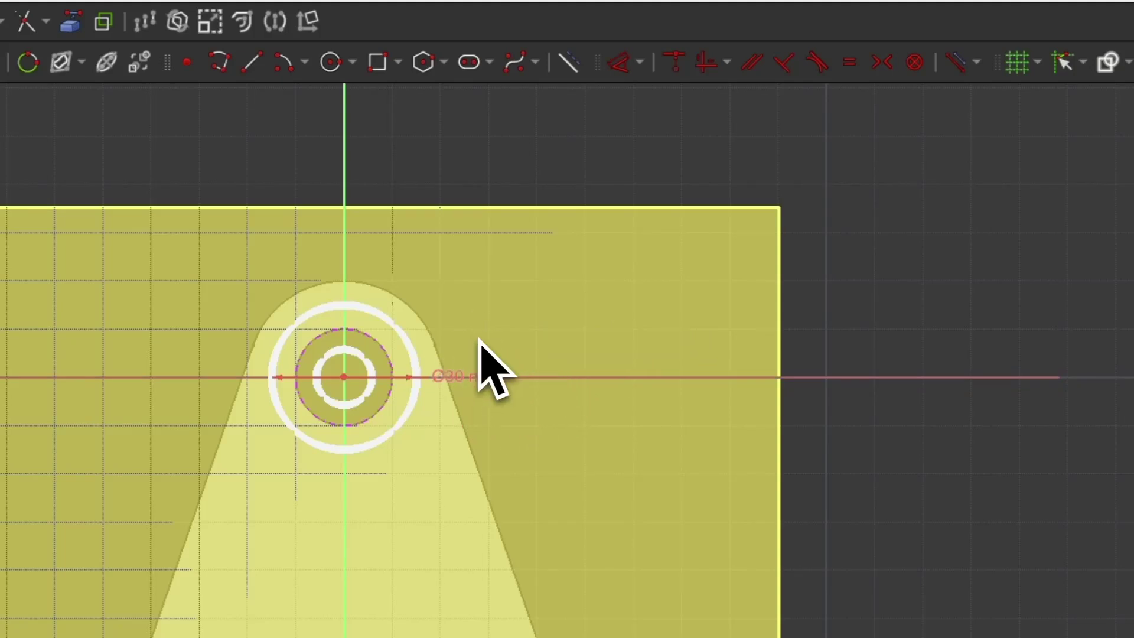
click(353, 359)
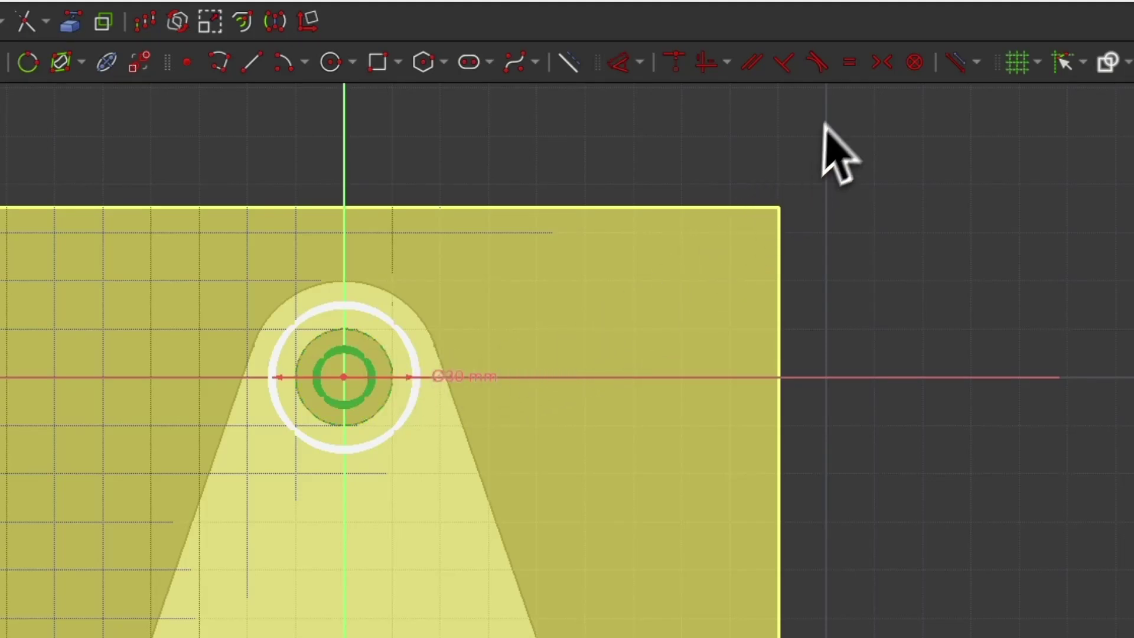
click(846, 75)
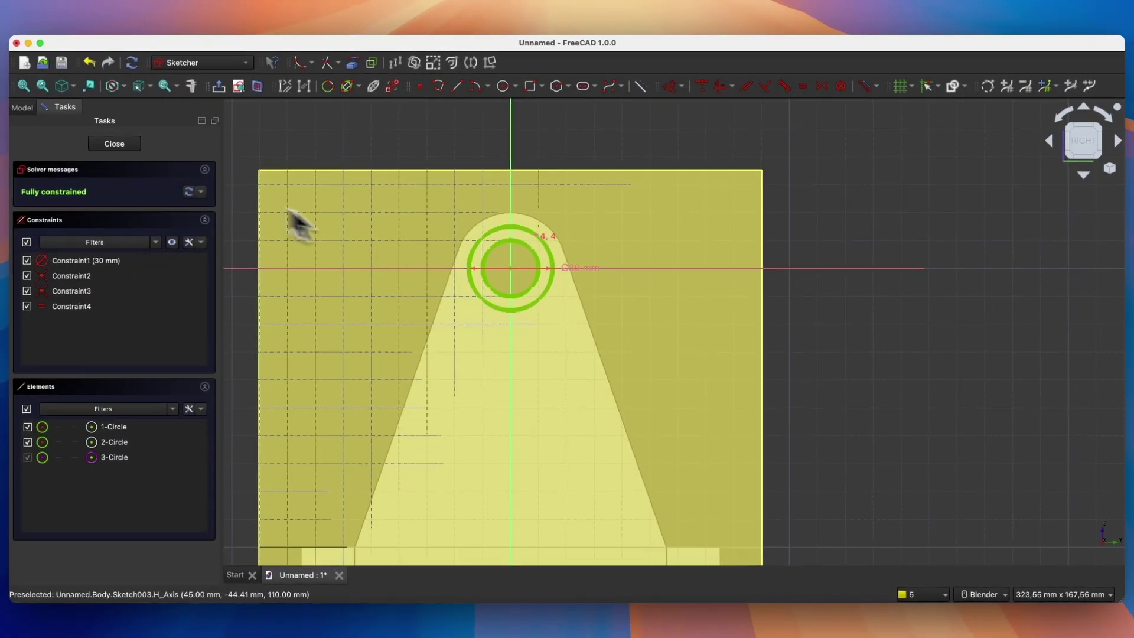
click(137, 146)
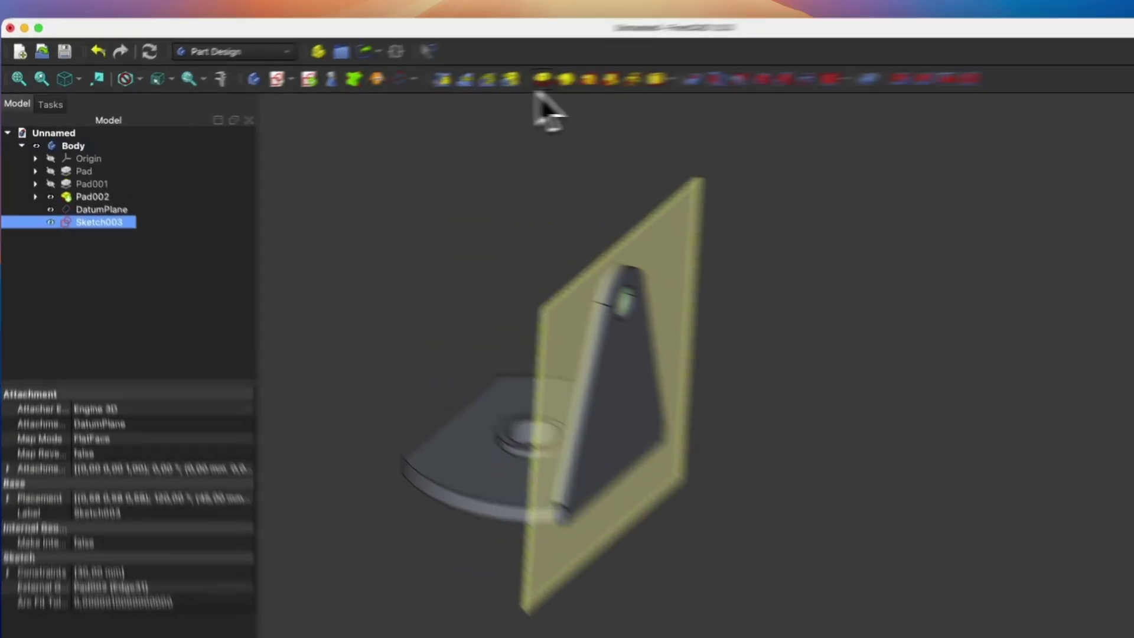
Pad Sketch003 15 mm symmetric to its plane to ring the lug hole.
click(458, 85)
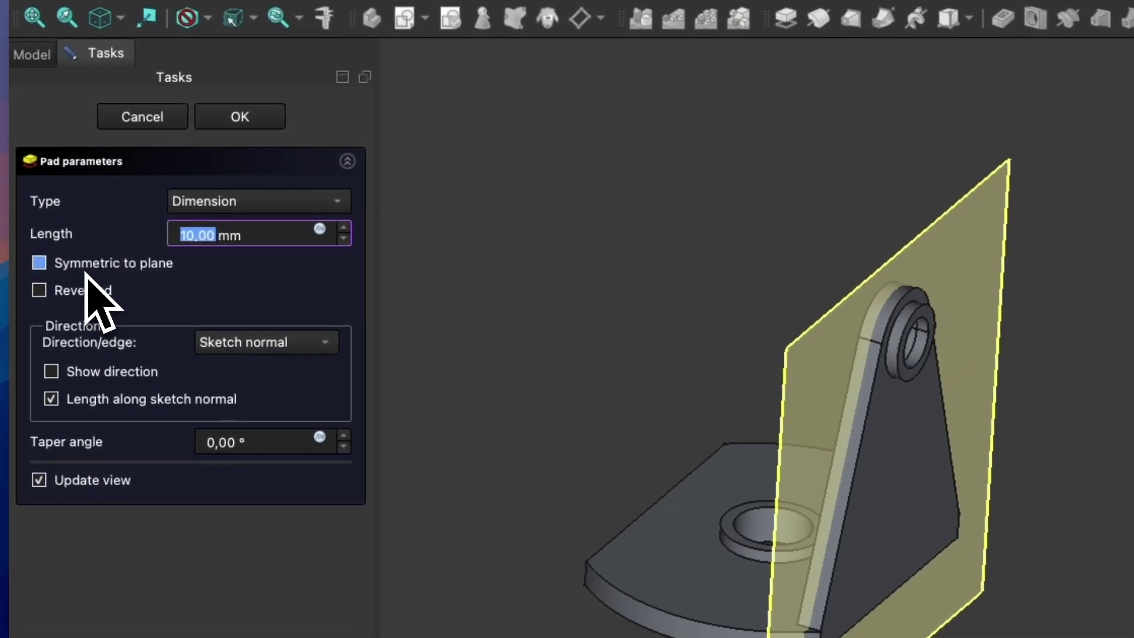
click(85, 270)
click(201, 240)
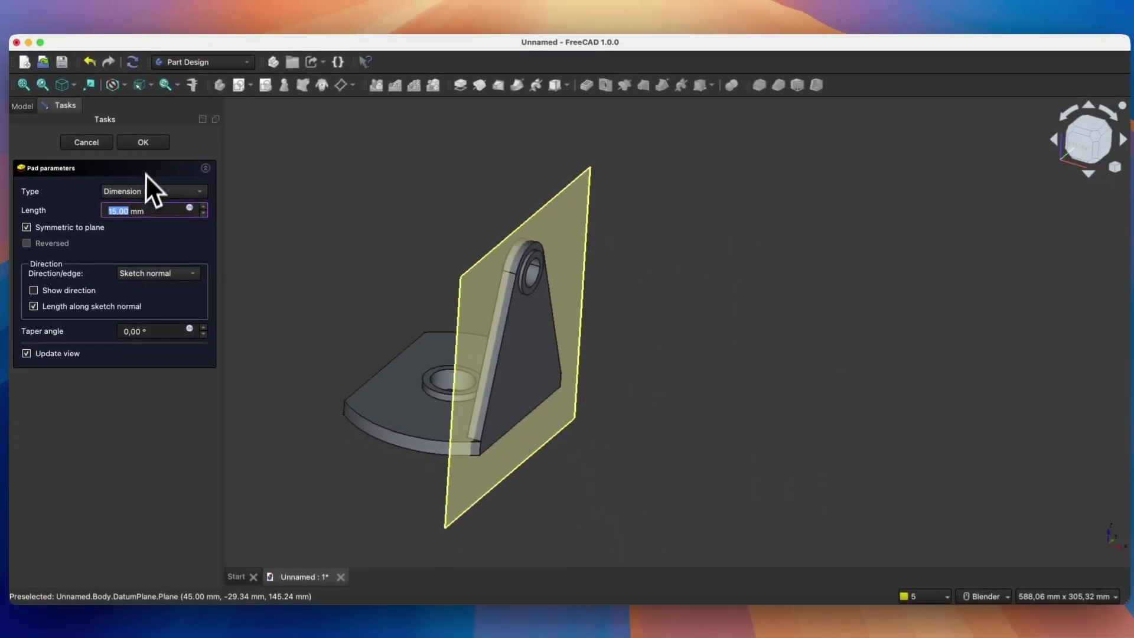
click(150, 148)
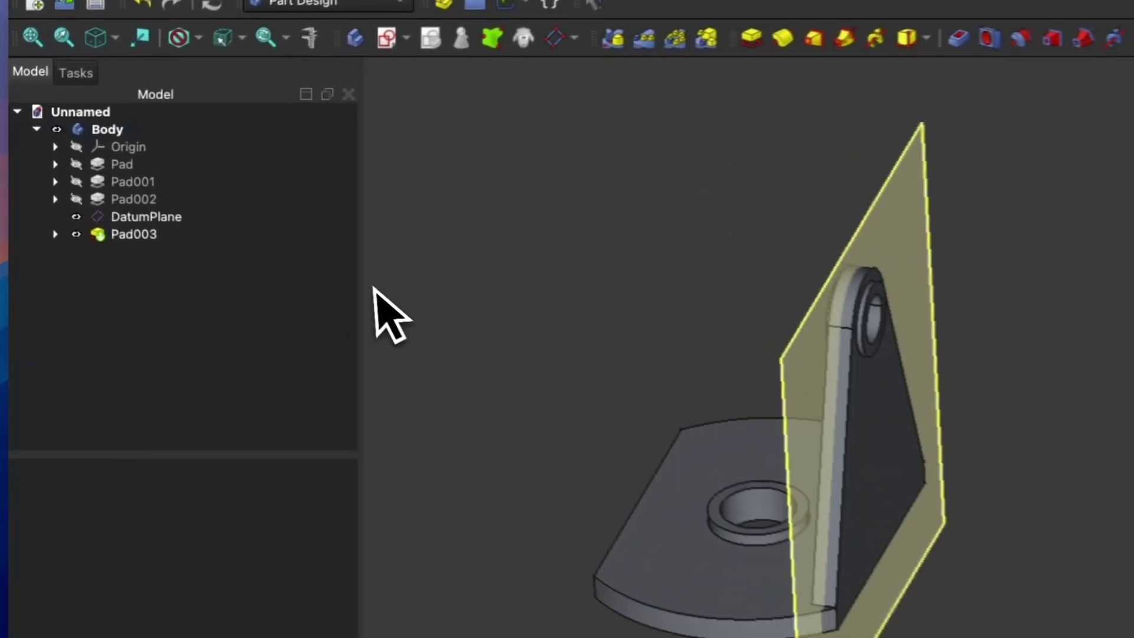
Hide the DatumPlane, then select Pad003 in the Model tree.
click(106, 193)
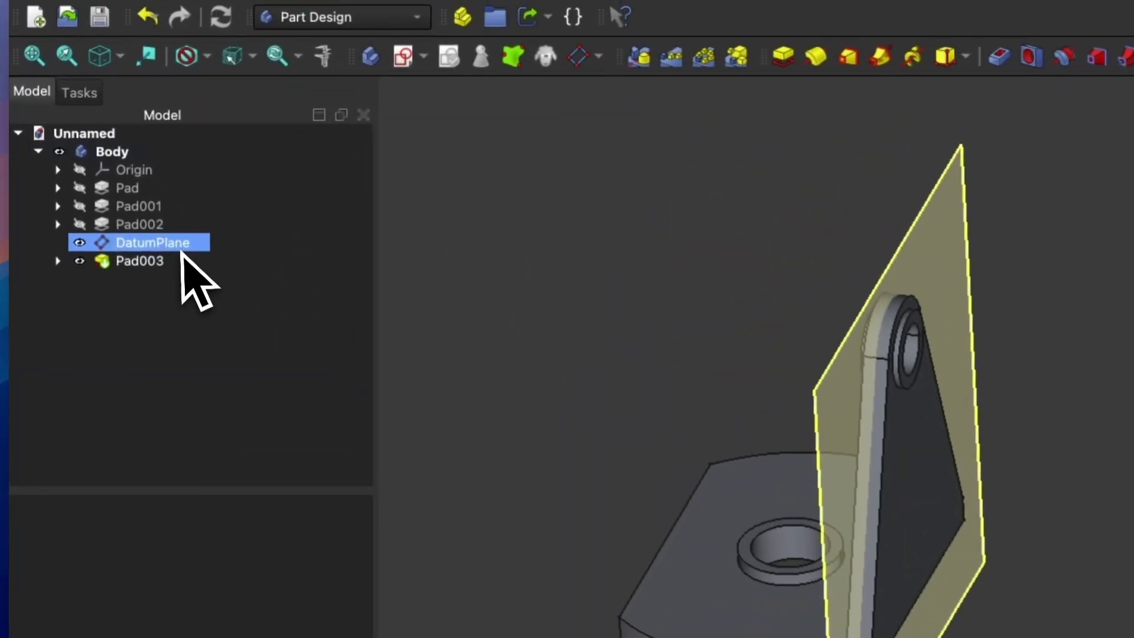
click(181, 253)
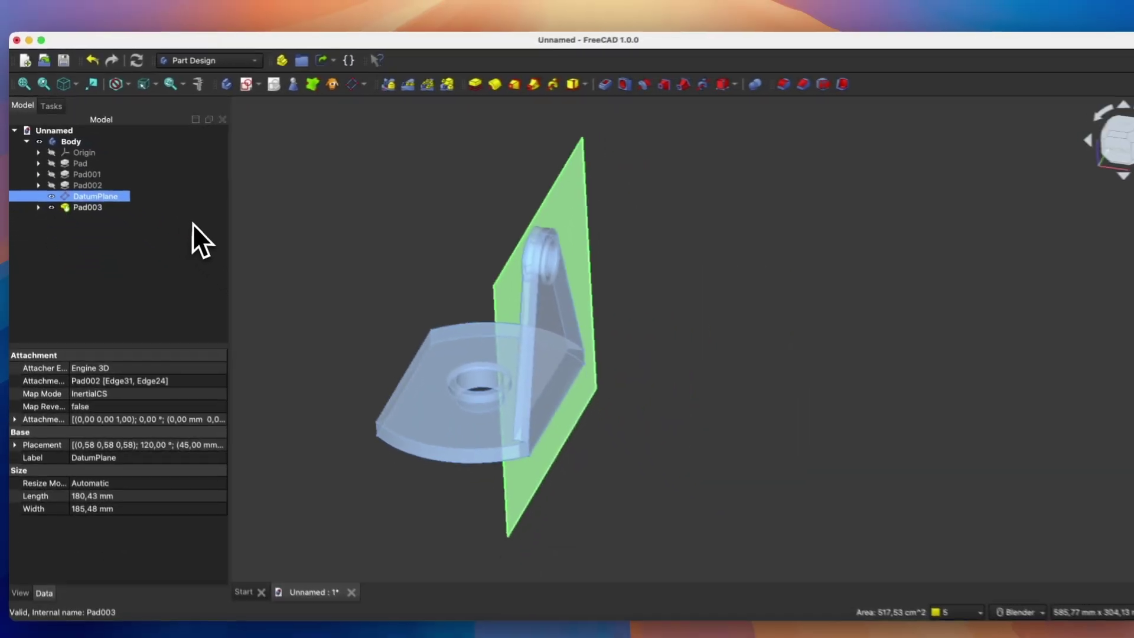
key(space)
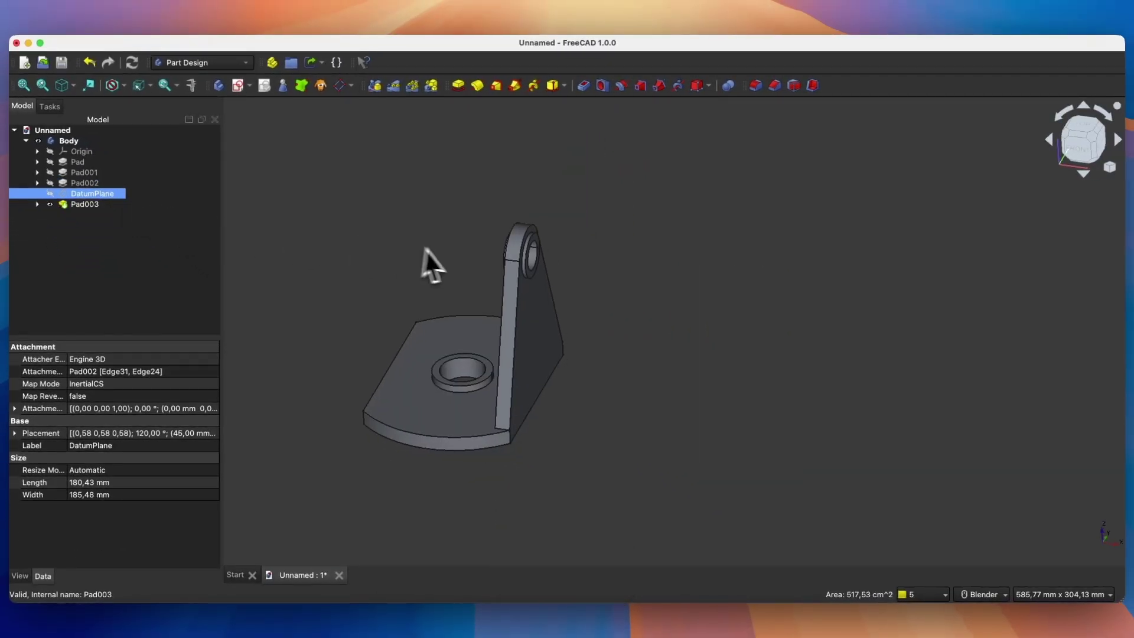
middle_drag(447, 251, 519, 263)
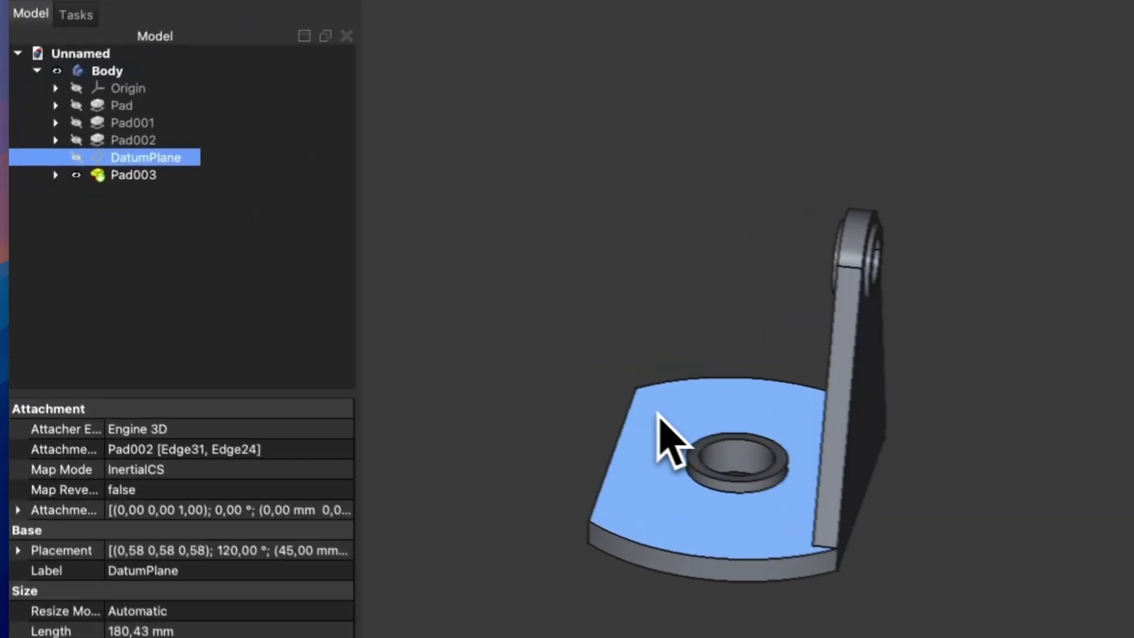
click(379, 350)
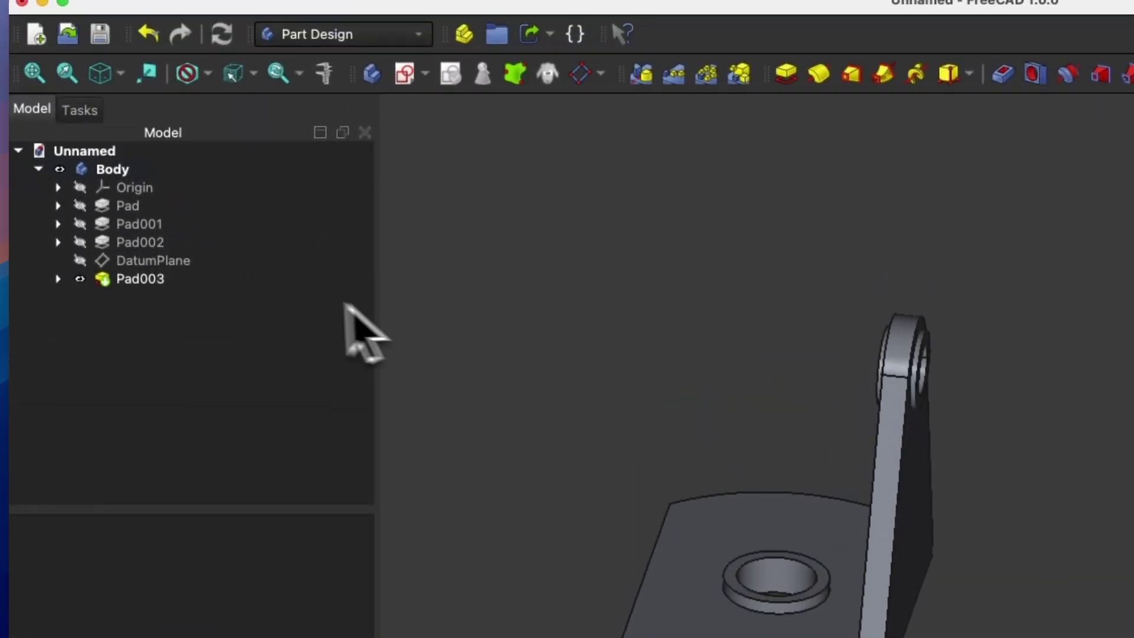
click(136, 267)
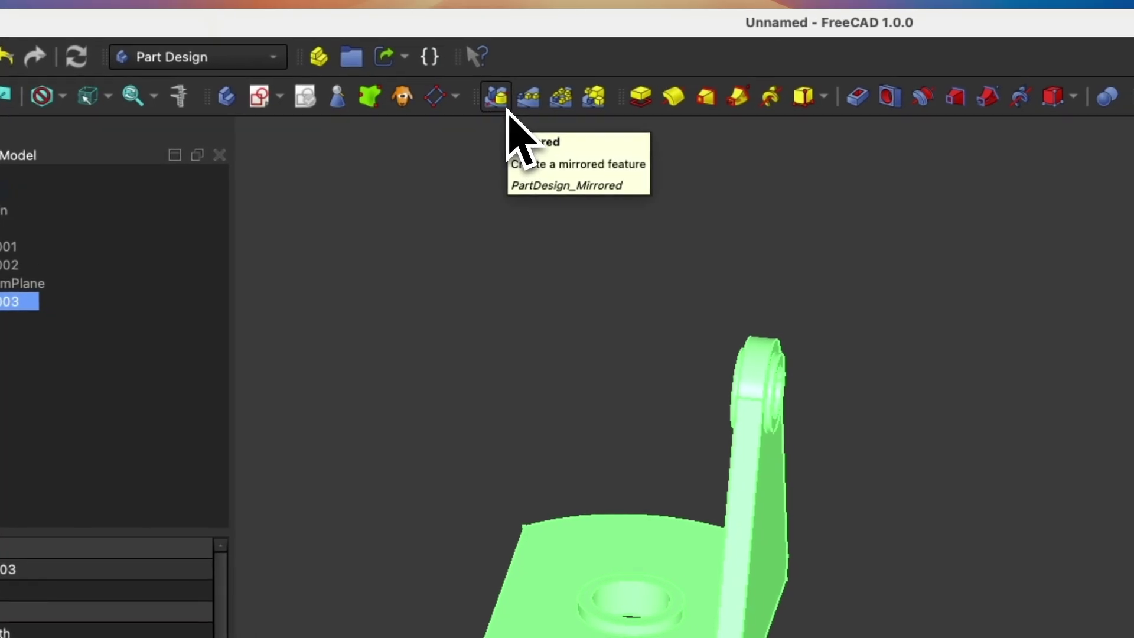
Mirror the body across the Base YZ plane using Transform body.
click(505, 110)
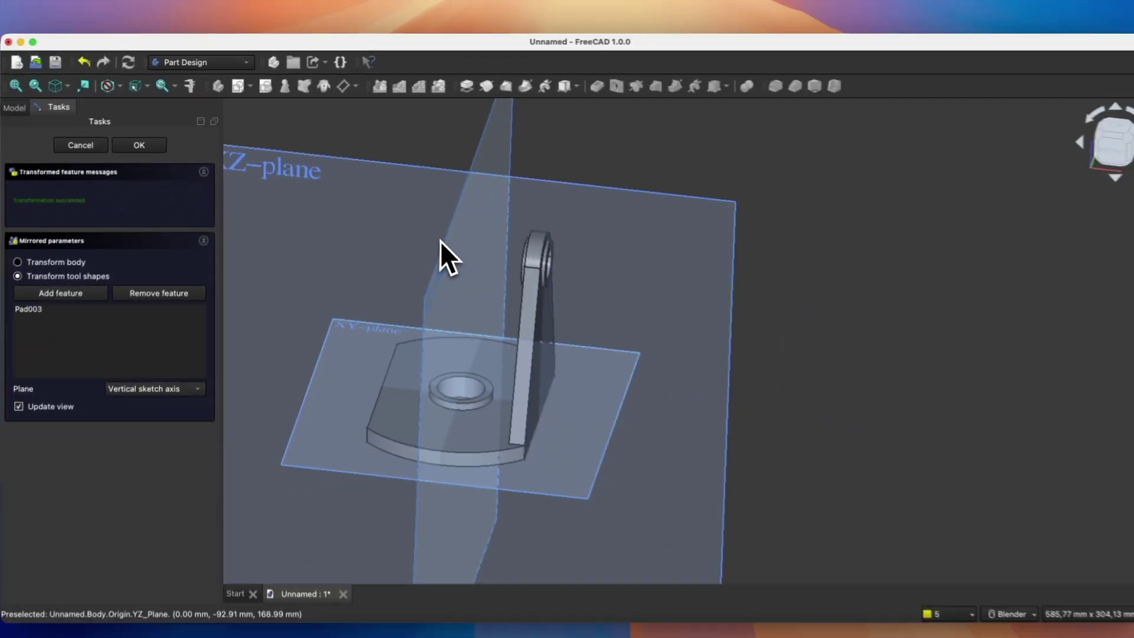
middle_drag(432, 234, 415, 249)
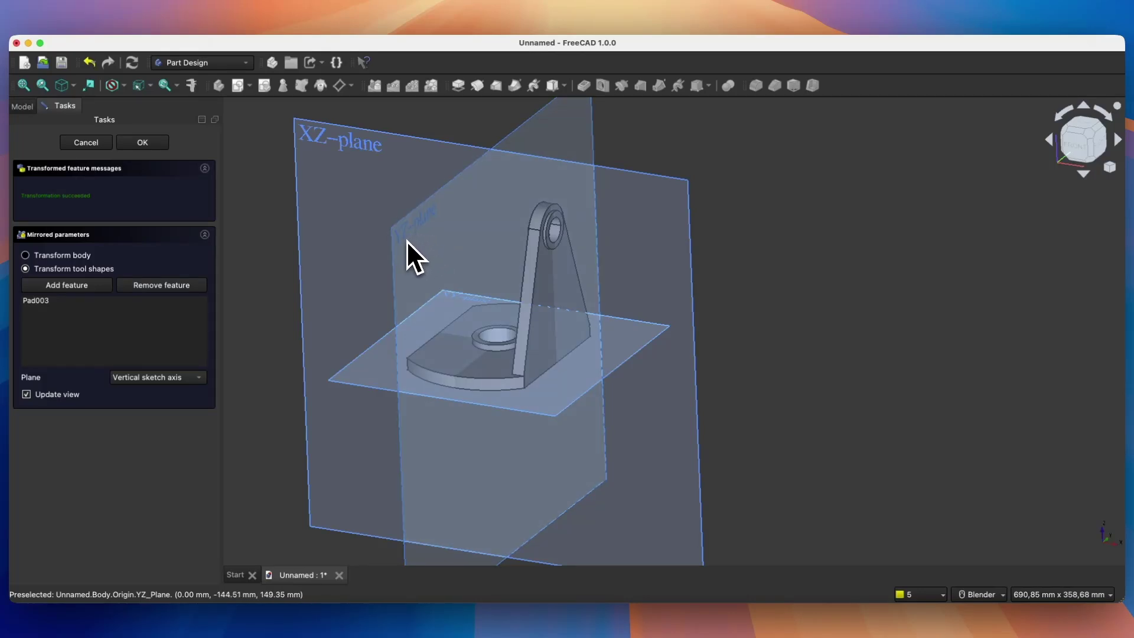
click(137, 378)
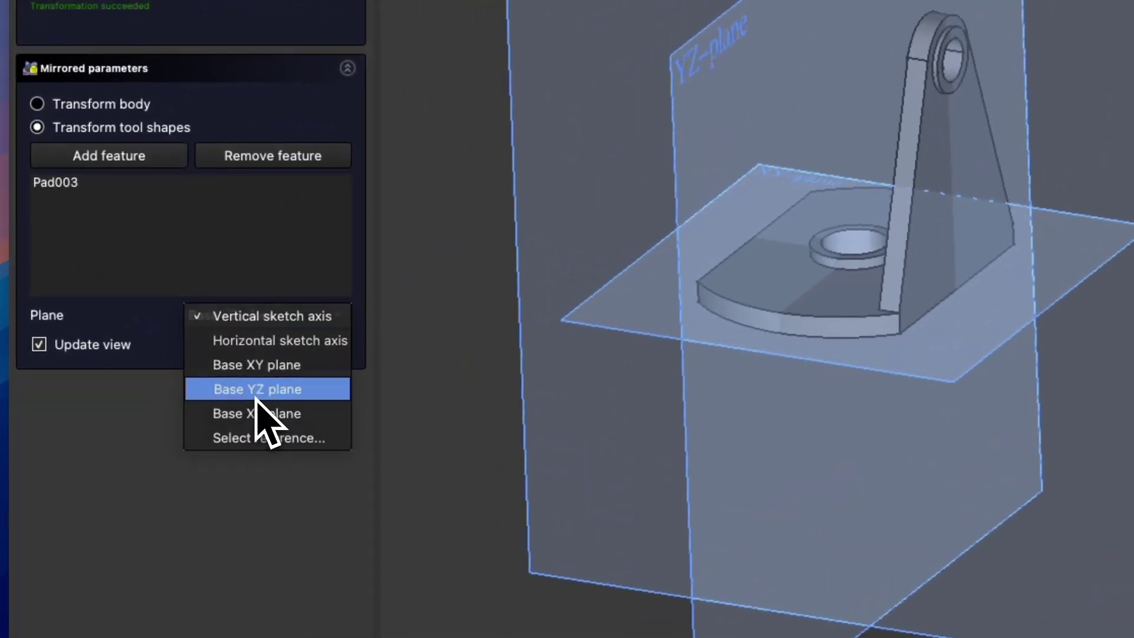
click(256, 394)
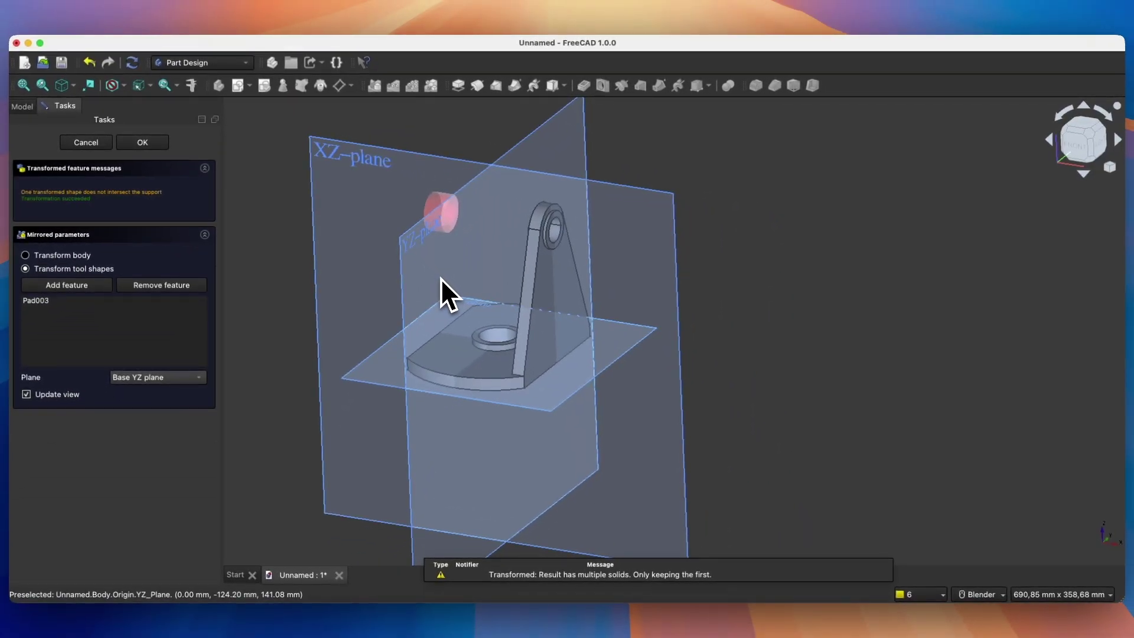
click(69, 258)
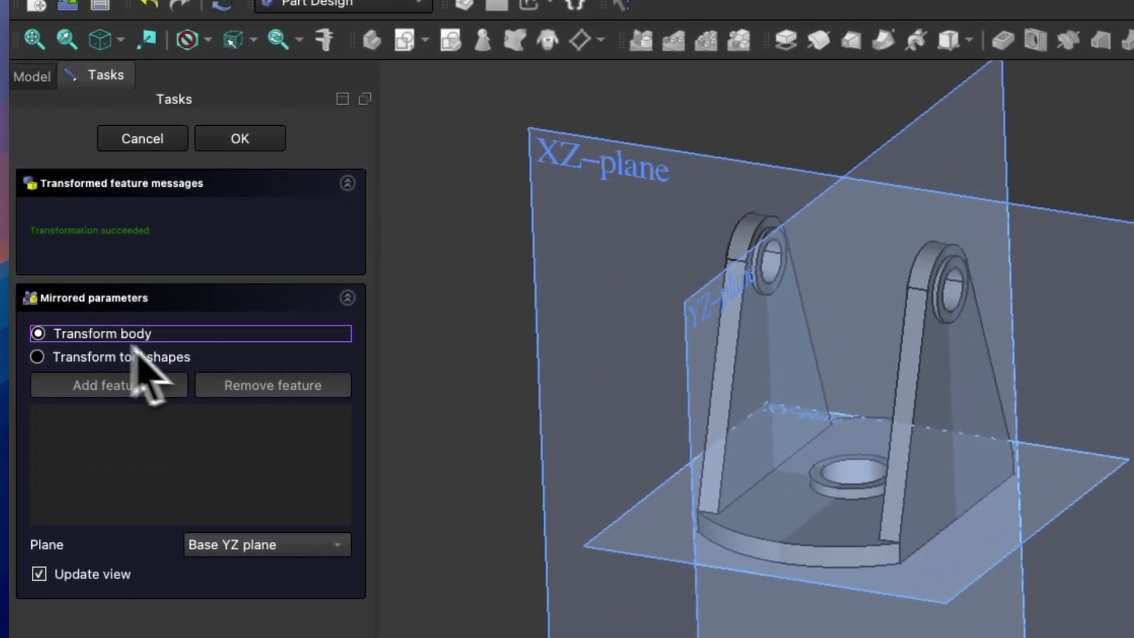
click(277, 146)
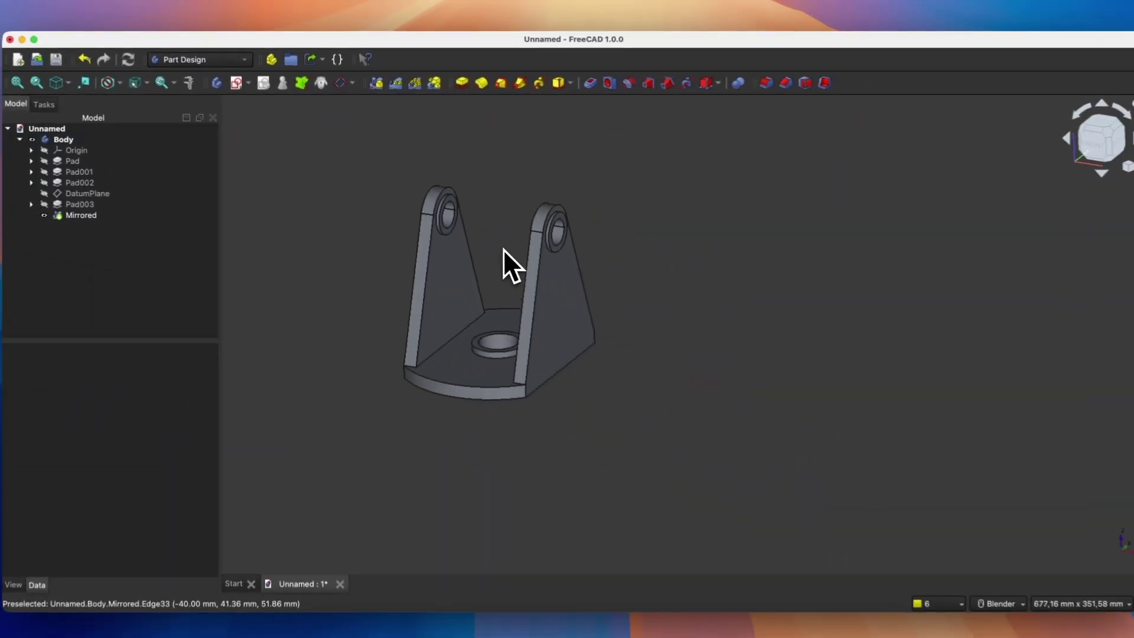
scroll(498, 247, up, 3)
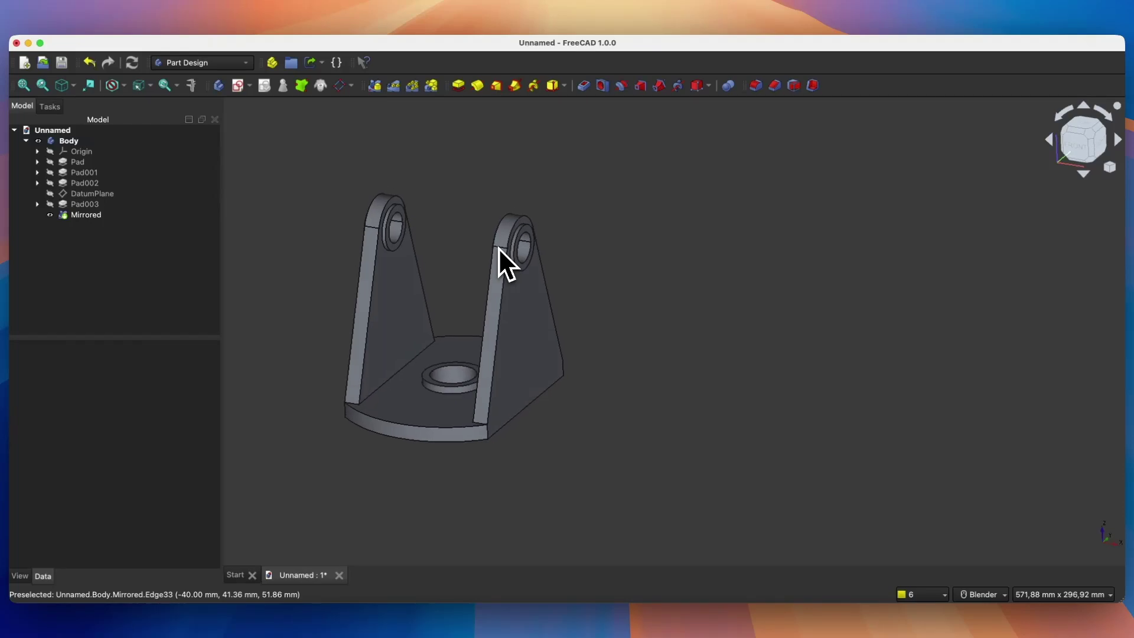